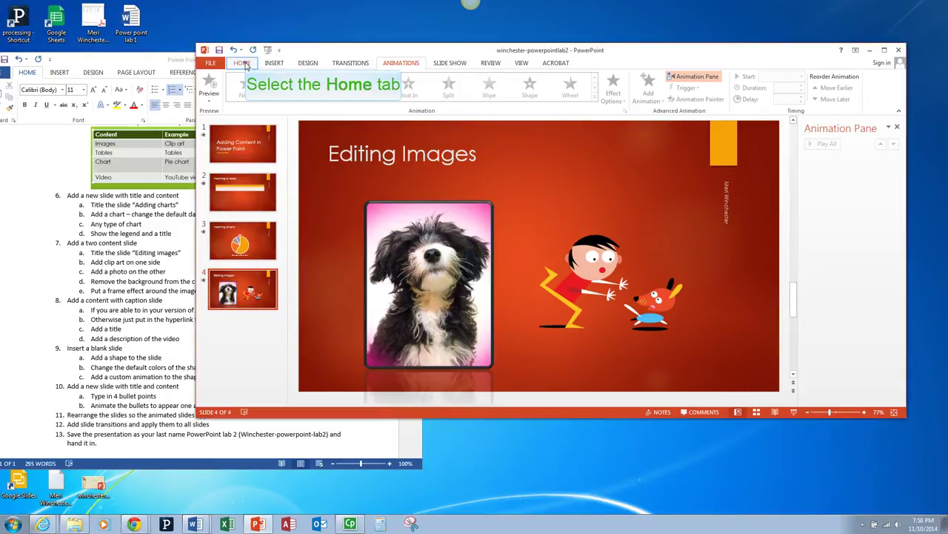
# Step: Add a new fifth slide using the Content with Caption layout
pyautogui.click(244, 63)
pyautogui.click(295, 97)
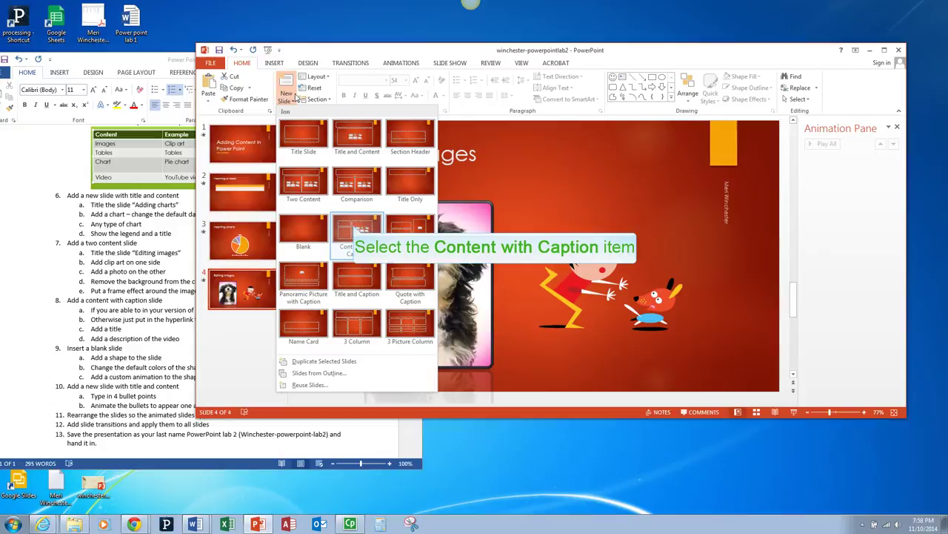
pyautogui.click(355, 230)
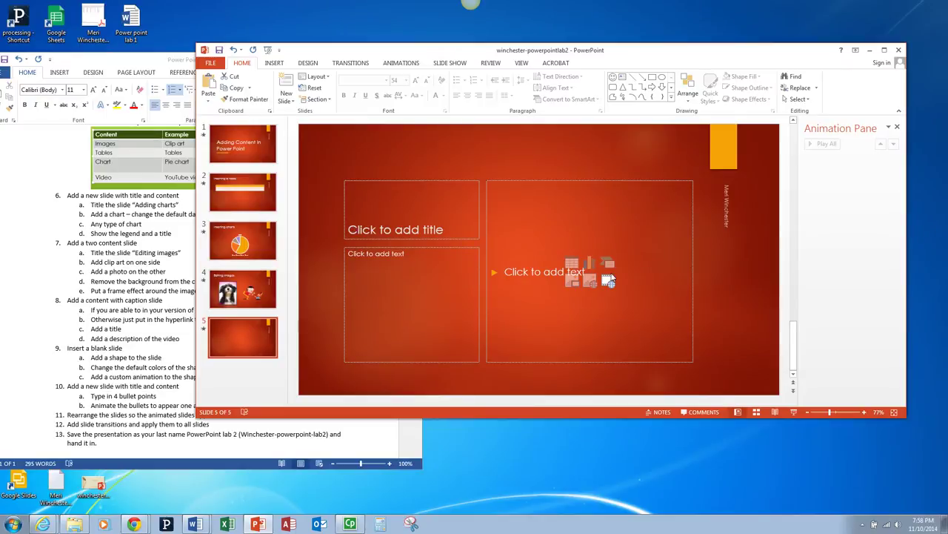
# Step: Embed the YouTube Flash blinking-lights tutorial, found by searching the author's name, into slide 5's content placeholder
pyautogui.click(242, 289)
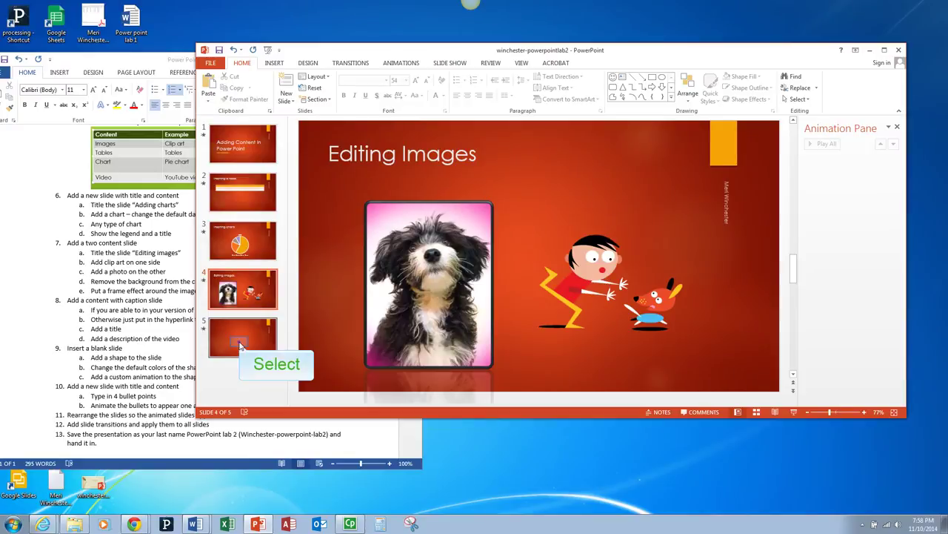
pyautogui.click(239, 344)
pyautogui.click(607, 281)
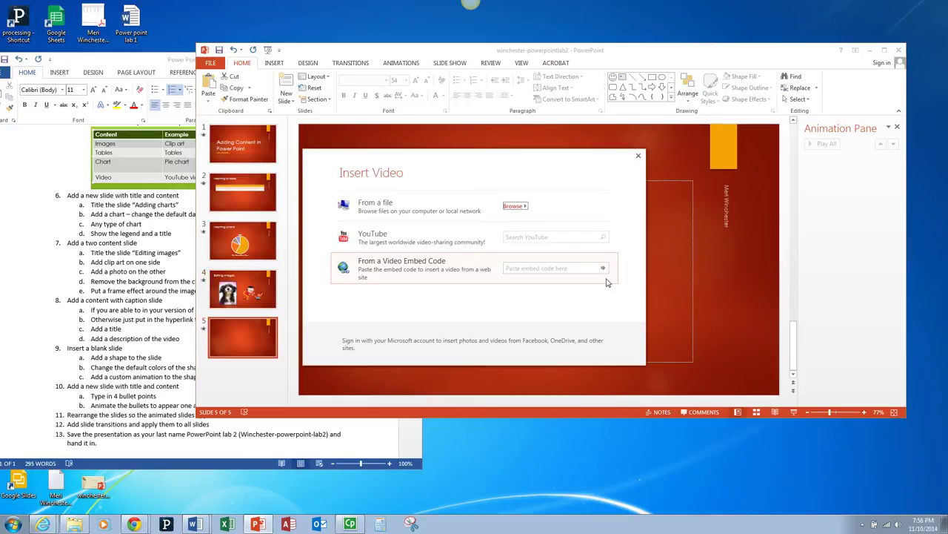
pyautogui.click(555, 237)
pyautogui.write('meri winchester')
pyautogui.press('Return')
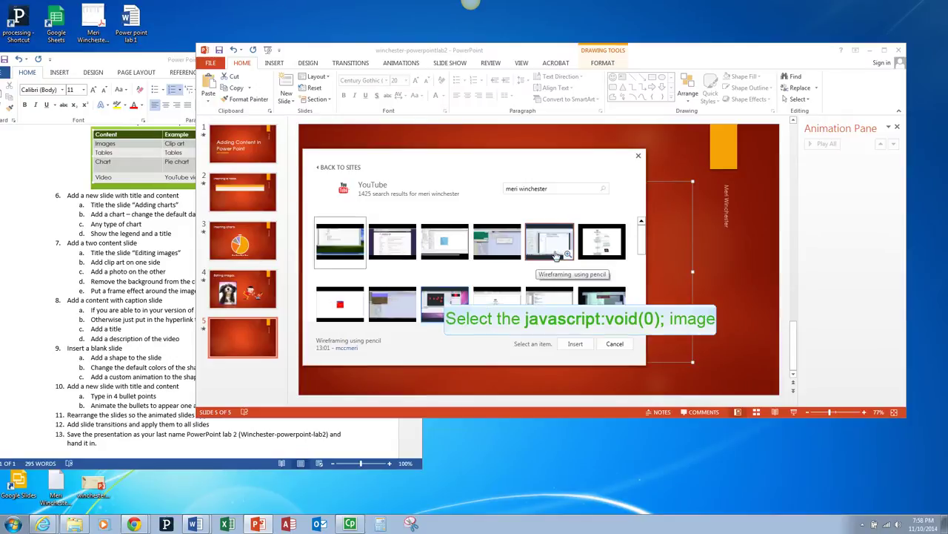
pyautogui.click(444, 300)
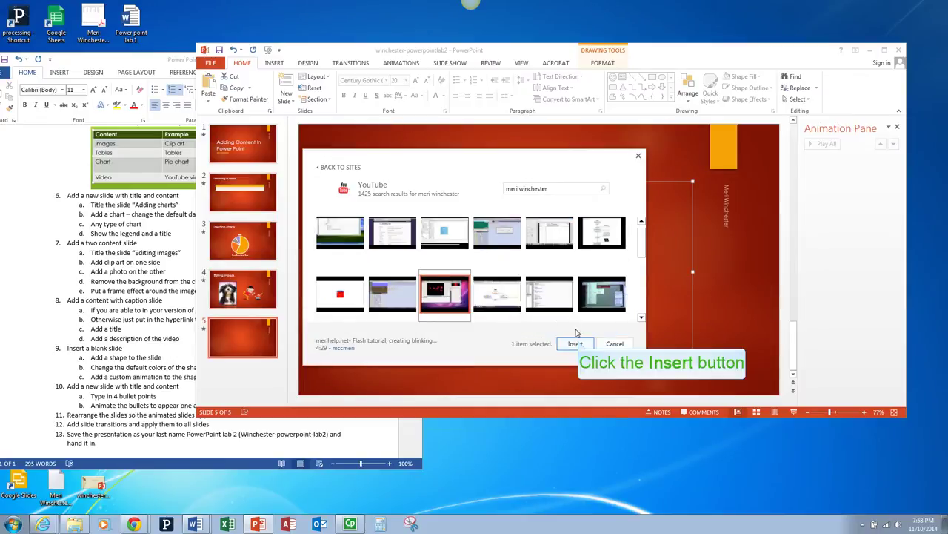
pyautogui.click(576, 343)
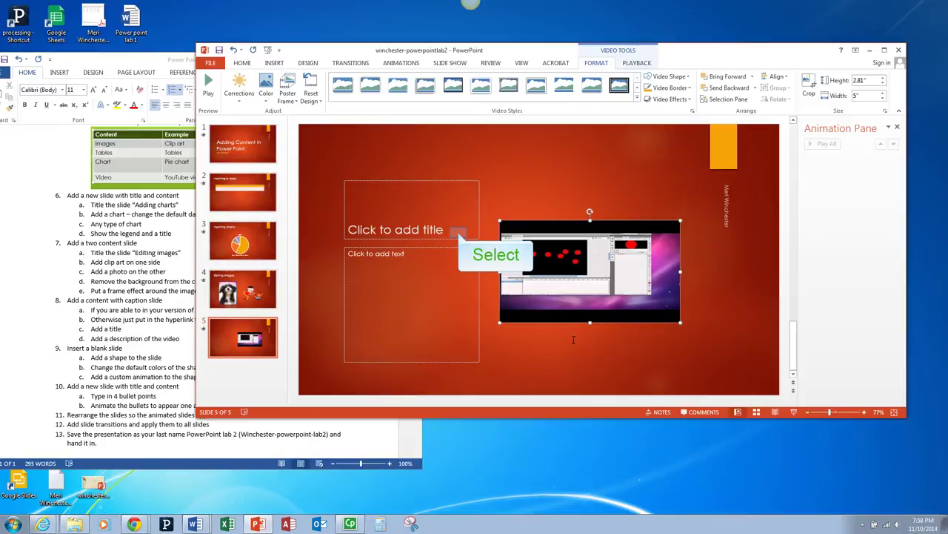
# Step: Title slide 5 'Flash: Animating lights' and caption it 'Animating flashing lights in Flash'
pyautogui.click(459, 233)
pyautogui.write('Flash: Animating lights')
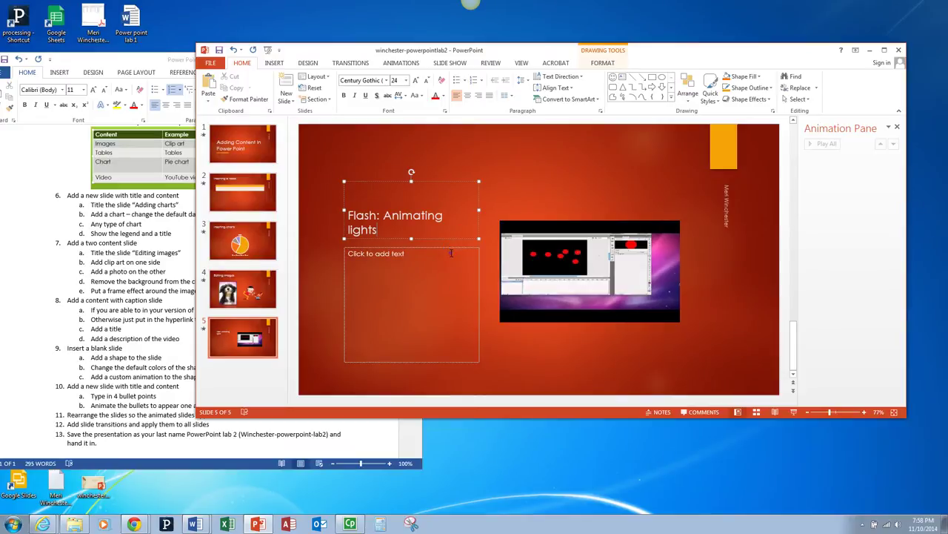
pyautogui.click(450, 252)
pyautogui.write('Animating flashing lights in Flash')
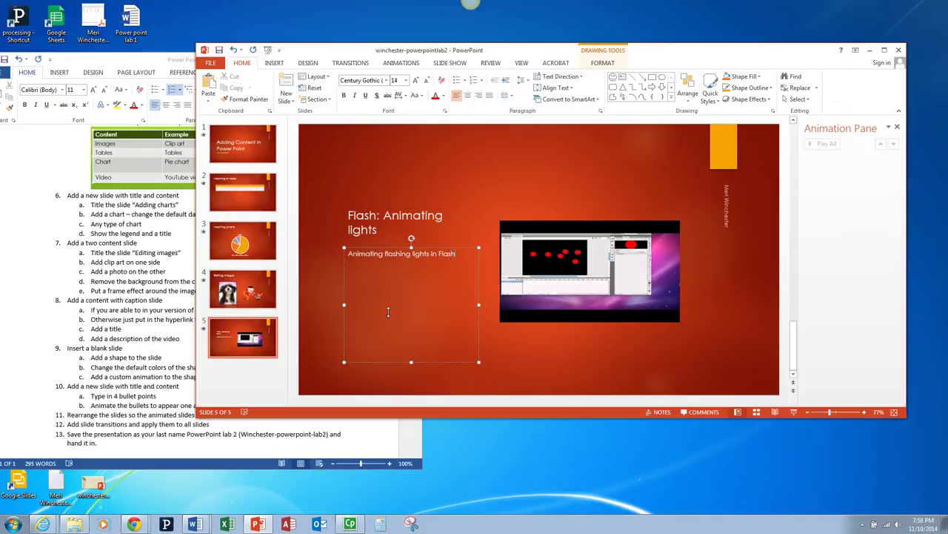
# Step: In Chrome, open the 'Processing memory card game: shuffle' video from the YouTube channel page
pyautogui.press('pageup')
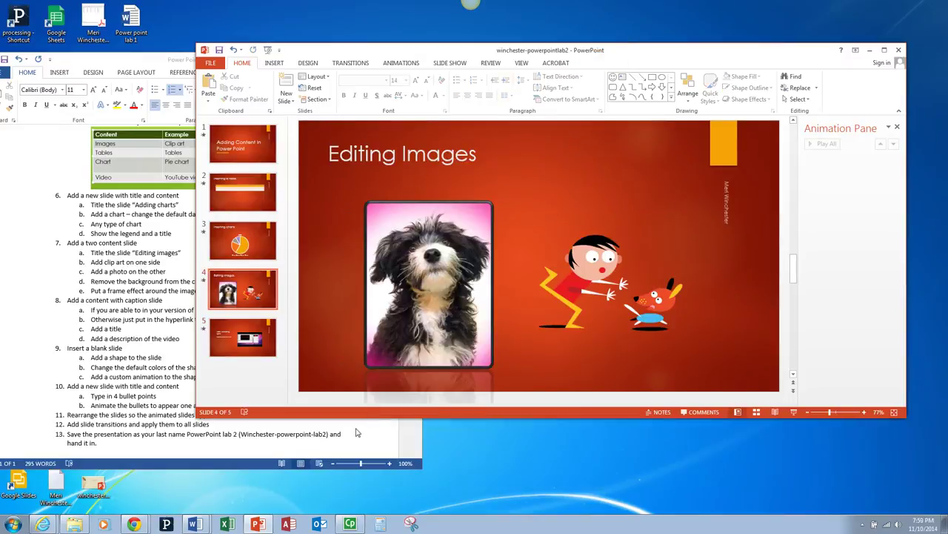
pyautogui.click(141, 523)
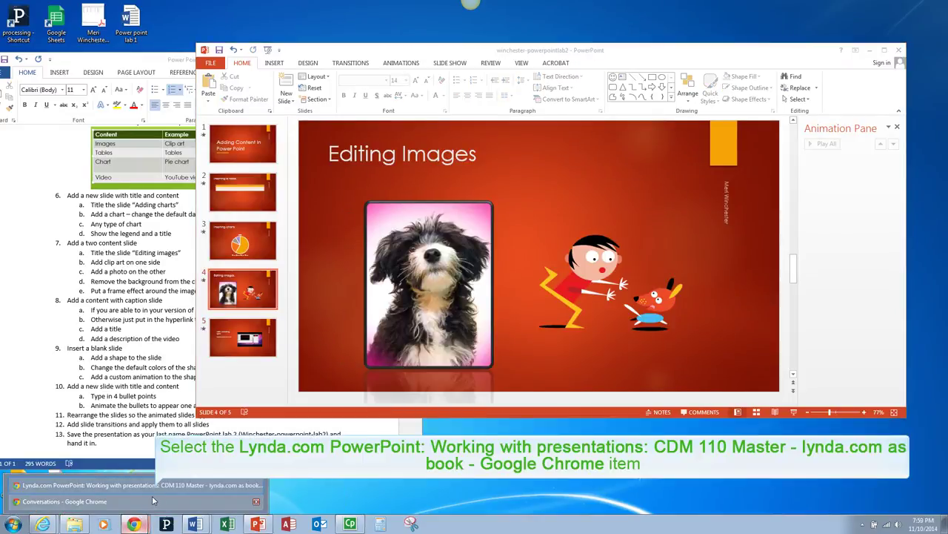
pyautogui.click(162, 488)
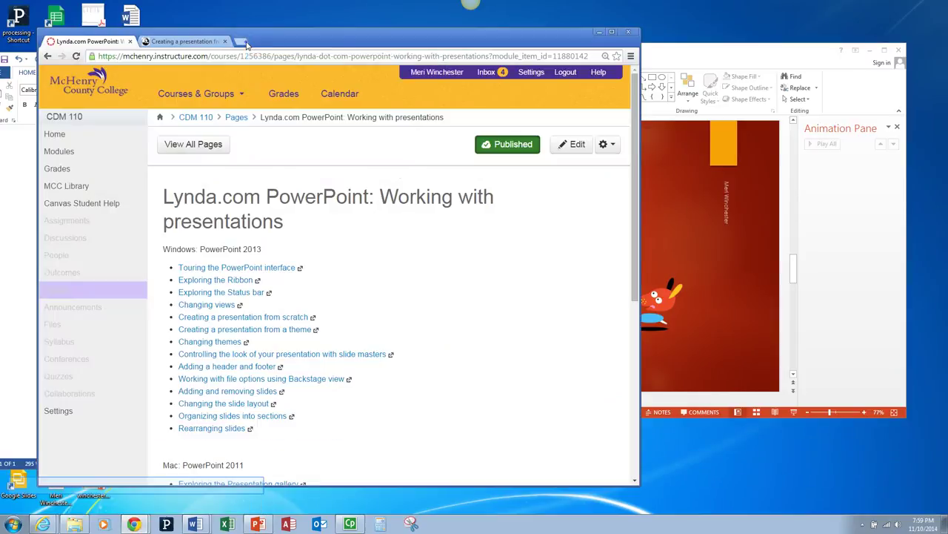
pyautogui.click(242, 41)
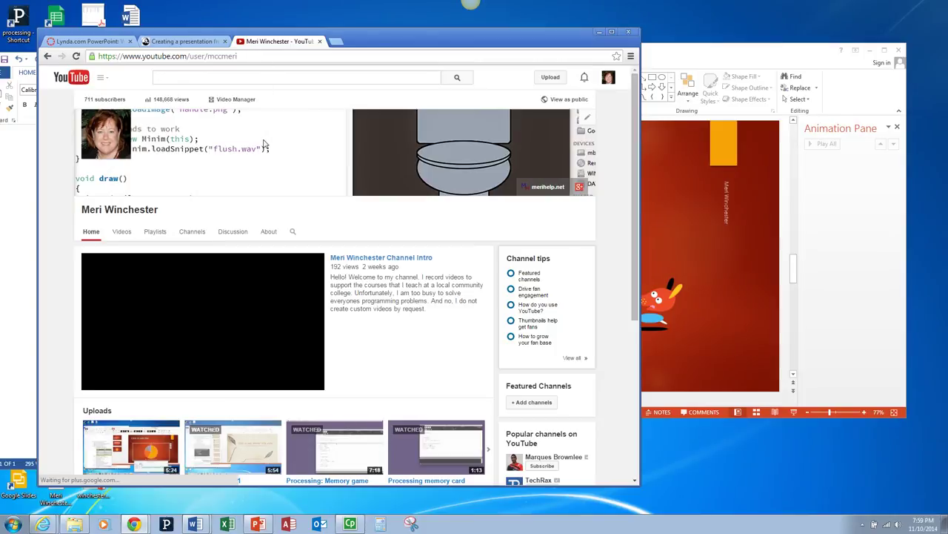
pyautogui.scroll(-5, 264, 145)
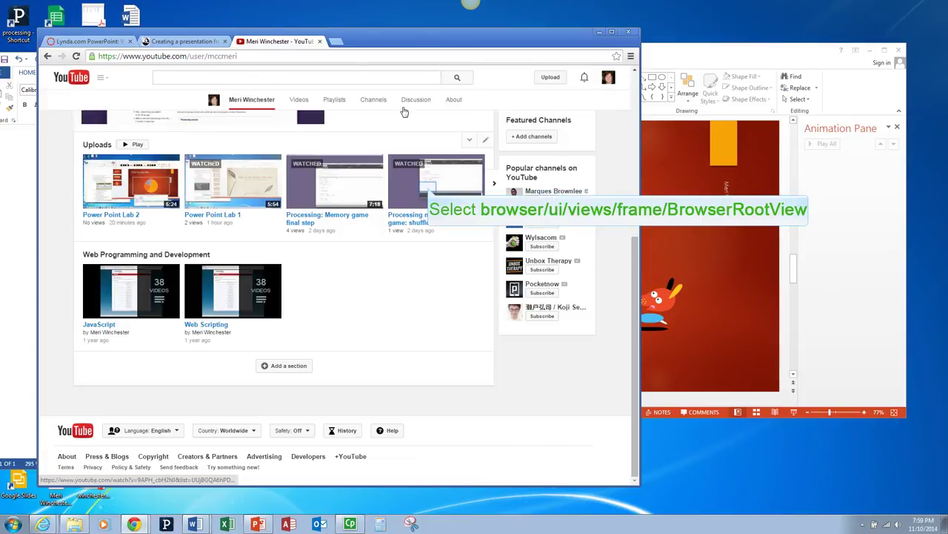
pyautogui.click(428, 190)
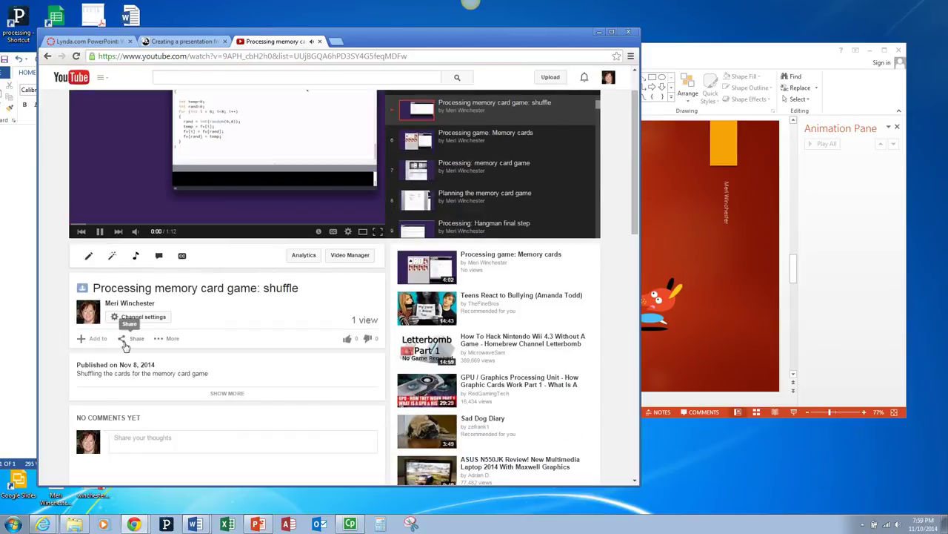
pyautogui.scroll(-1, 133, 382)
# Step: Pause the video and copy its youtu.be share link
pyautogui.click(99, 231)
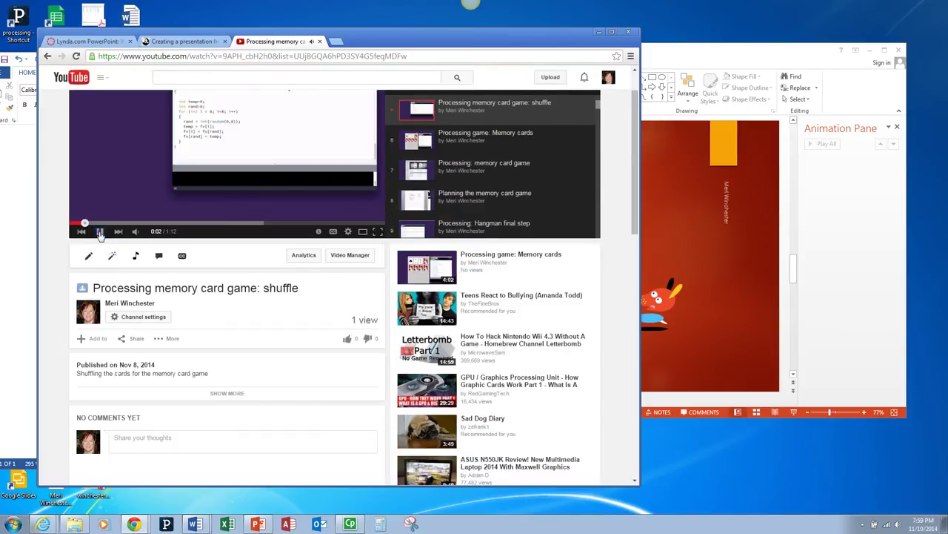
pyautogui.click(141, 337)
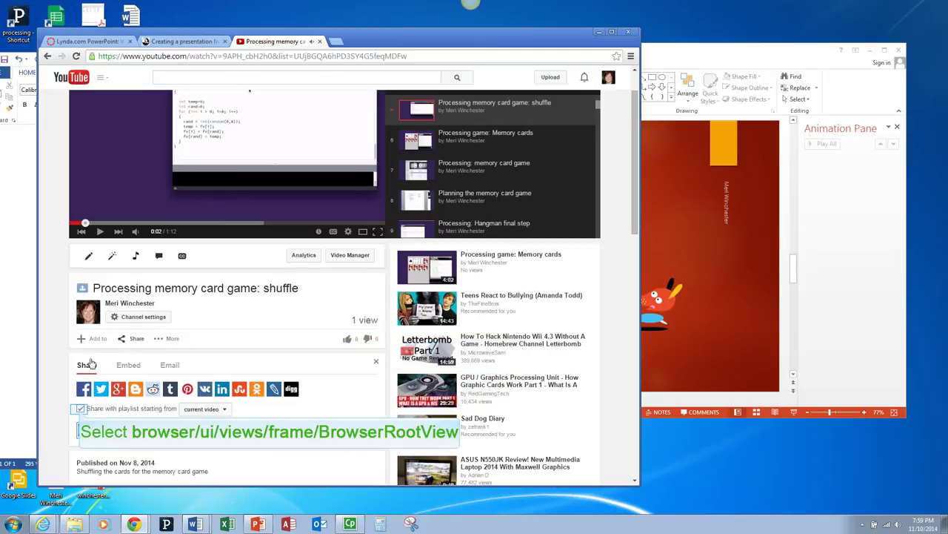
pyautogui.rightClick(94, 430)
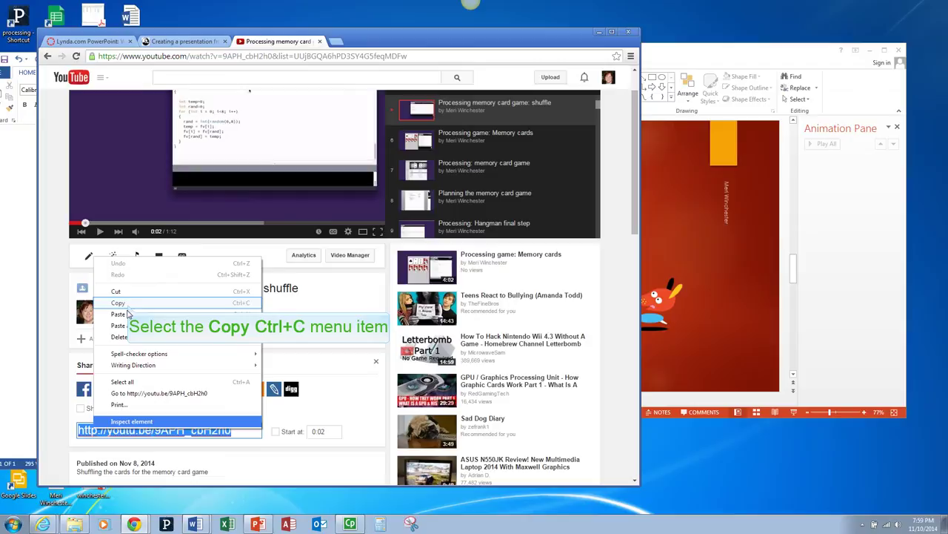
pyautogui.click(128, 304)
# Step: Return to slide 5 in PowerPoint and place the cursor in the caption text box
pyautogui.click(265, 339)
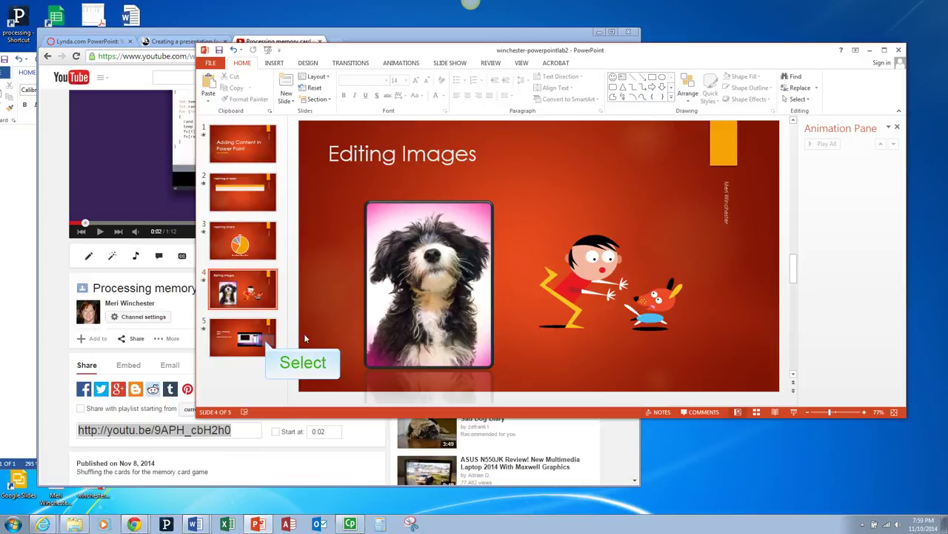
pyautogui.click(374, 326)
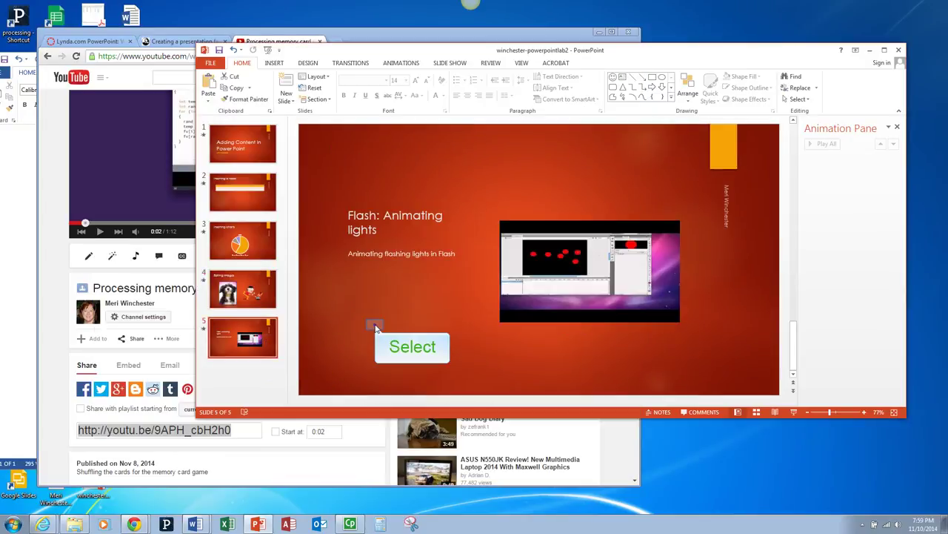
pyautogui.click(375, 328)
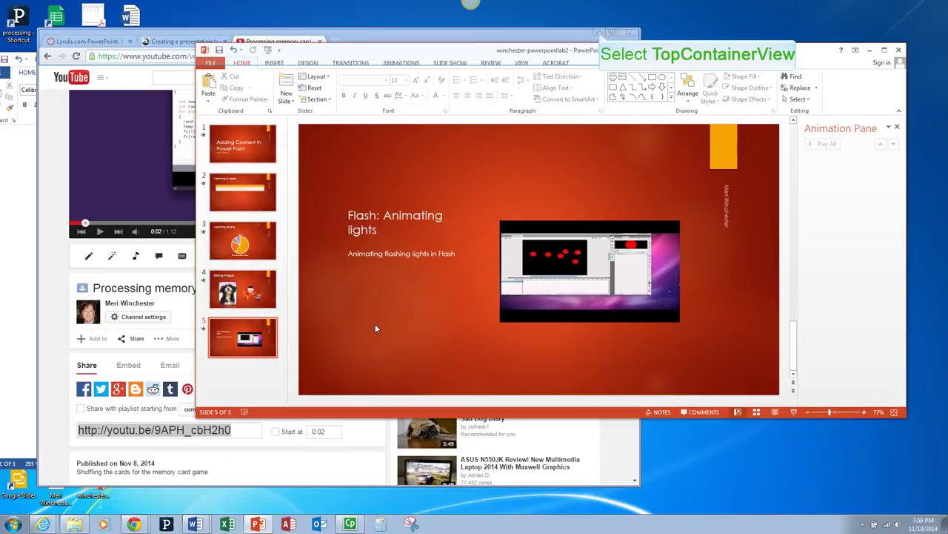
pyautogui.click(601, 35)
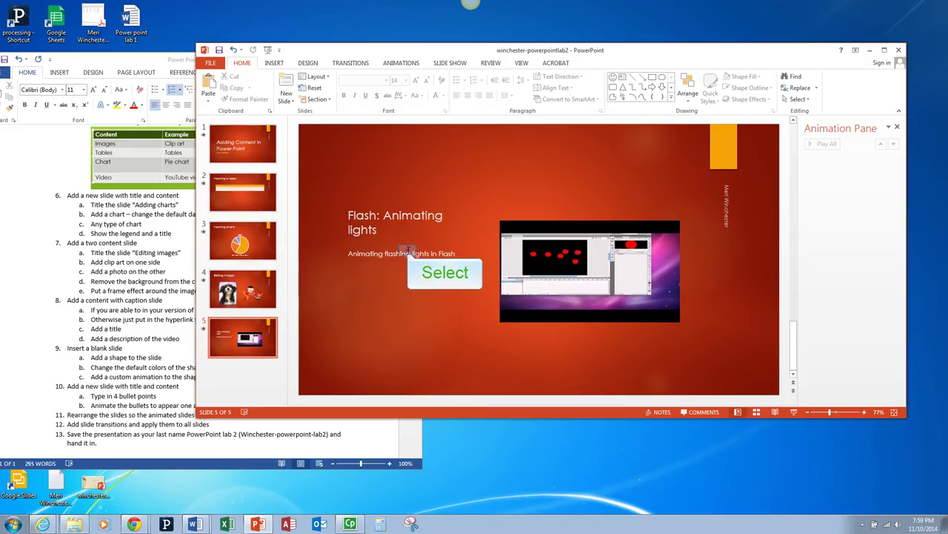
pyautogui.click(455, 256)
pyautogui.press('super')
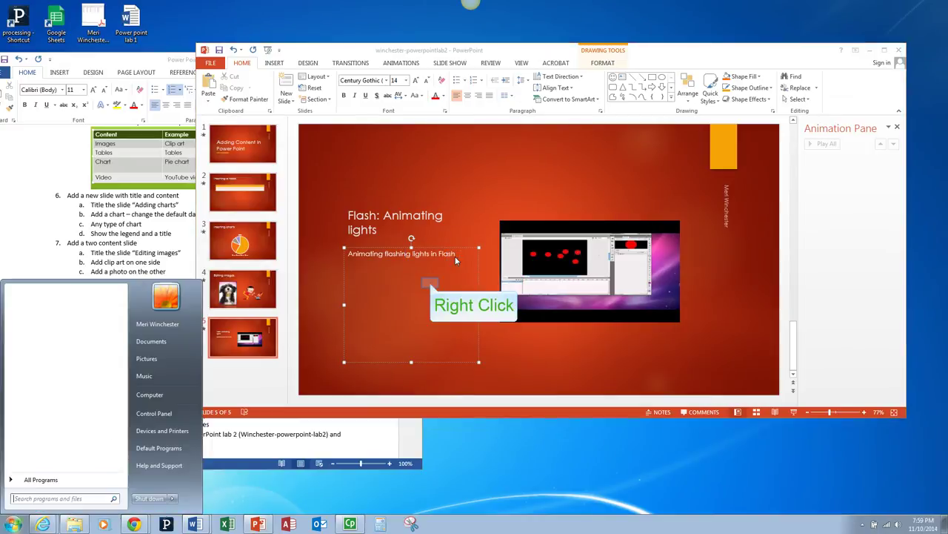
# Step: Paste the youtu.be link below the caption as text only, then start the slide show from slide 5
pyautogui.rightClick(430, 286)
pyautogui.rightClick(430, 284)
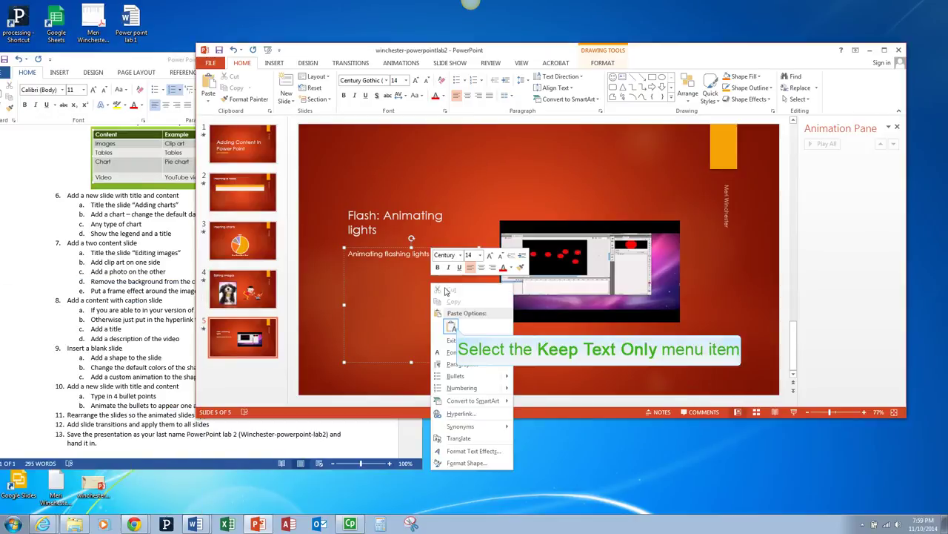
pyautogui.click(453, 326)
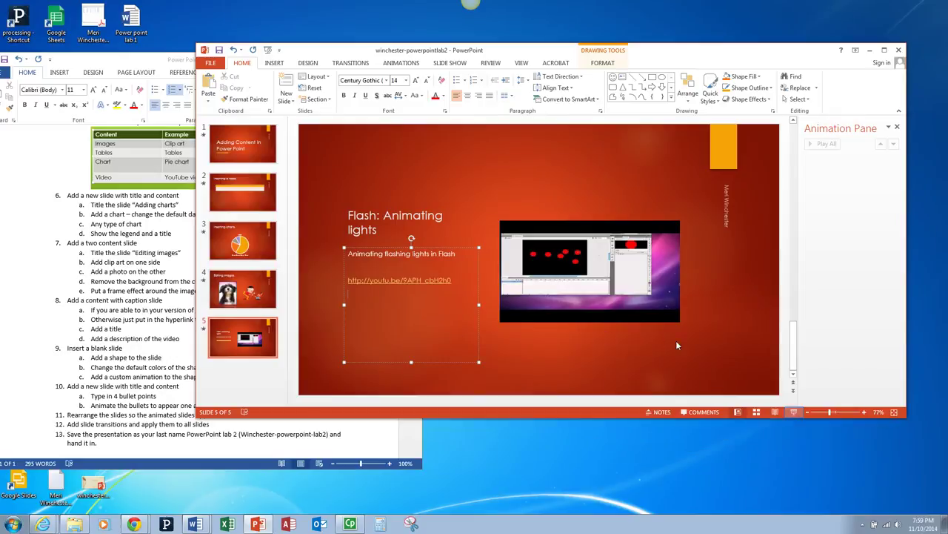
pyautogui.click(794, 412)
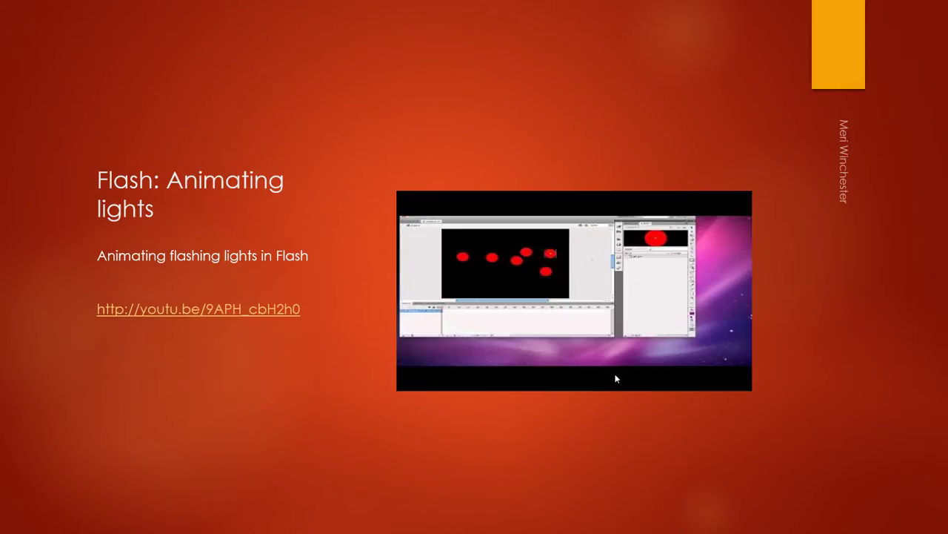
# Step: During the show, play and pause the embedded video, then follow the youtu.be link to the browser
pyautogui.click(574, 317)
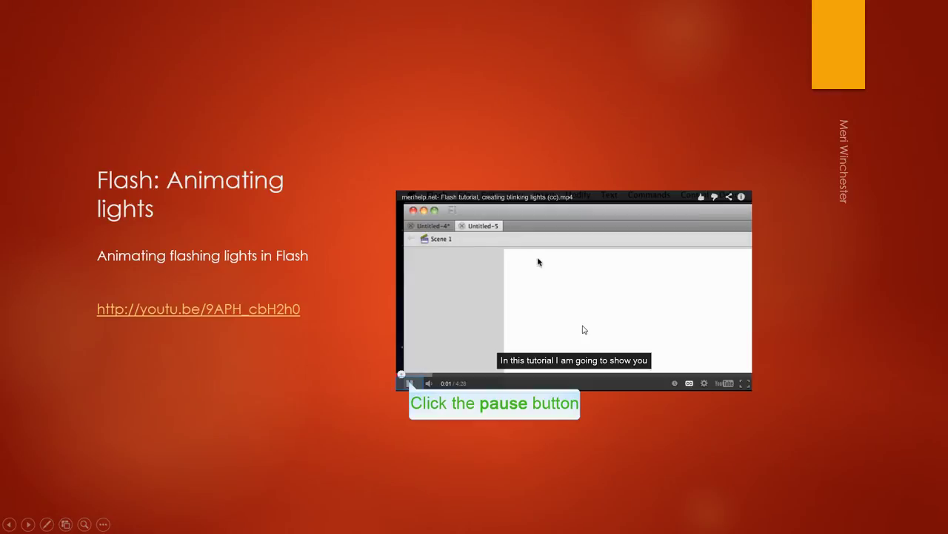
pyautogui.click(410, 383)
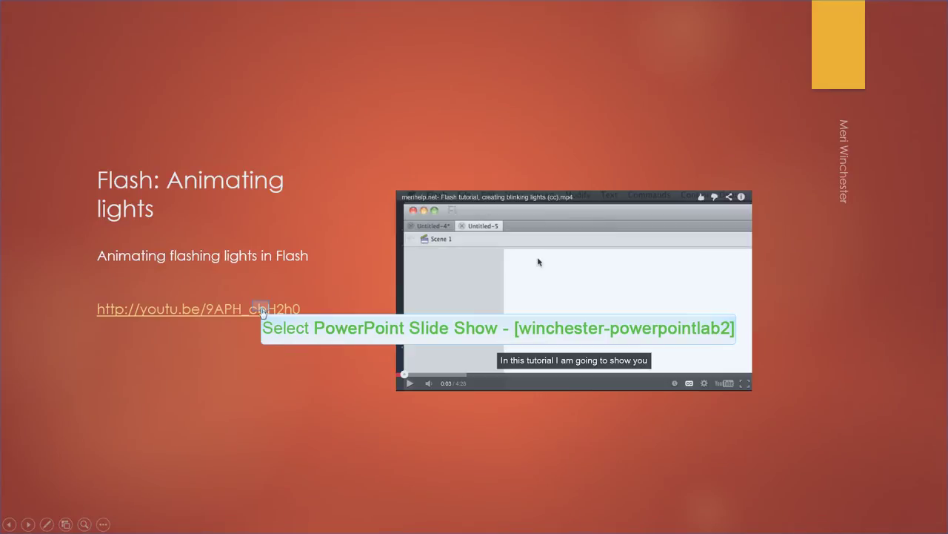
pyautogui.click(262, 309)
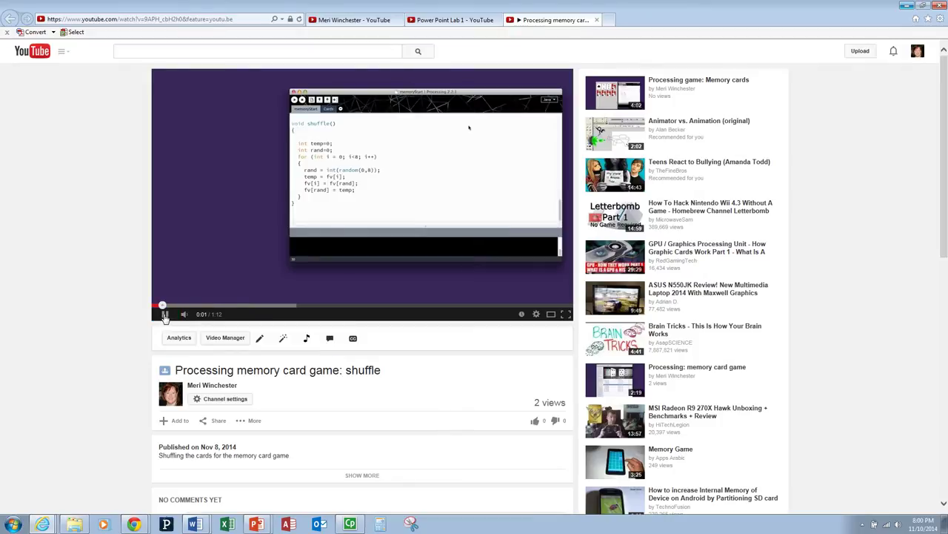
# Step: Pause the memory card shuffle video on YouTube and minimize the browser
pyautogui.click(164, 315)
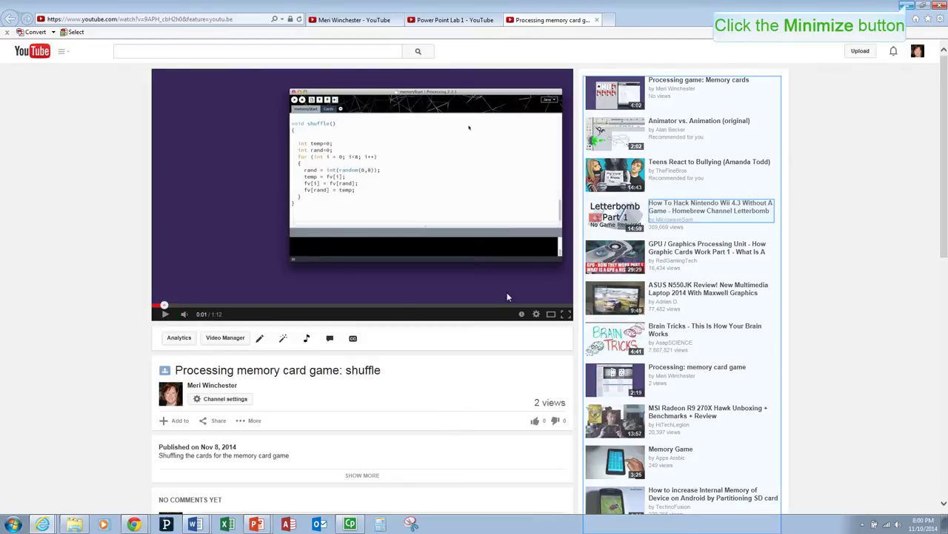
pyautogui.click(905, 5)
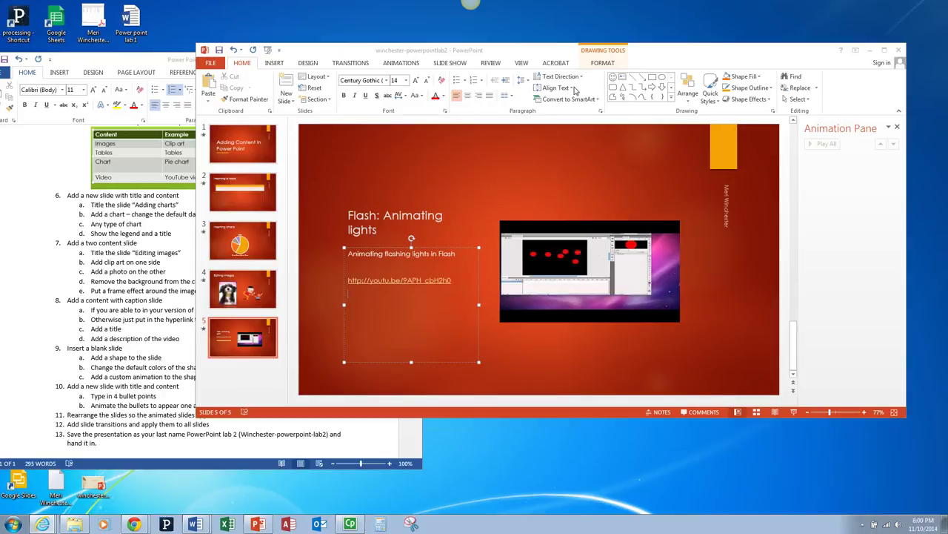
# Step: Add a Blank layout slide as slide 6
pyautogui.click(240, 381)
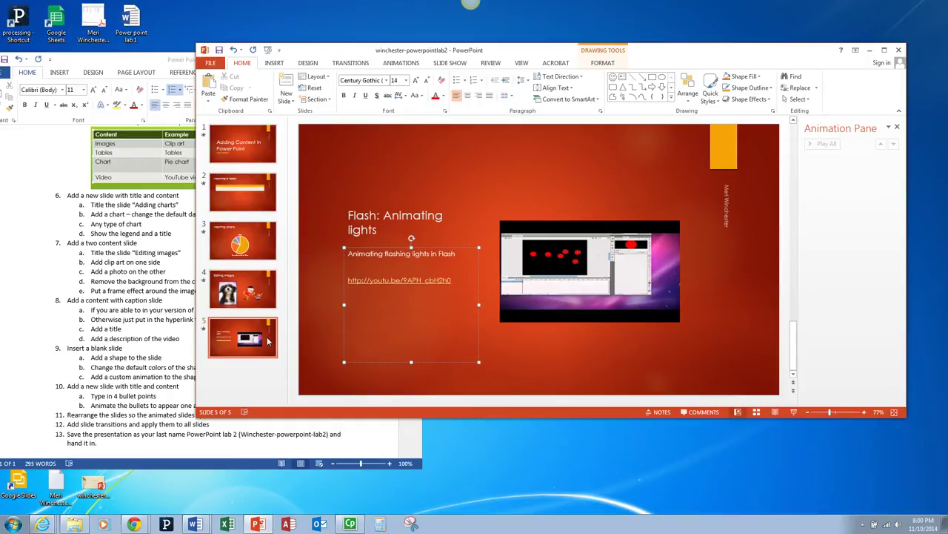
pyautogui.click(285, 100)
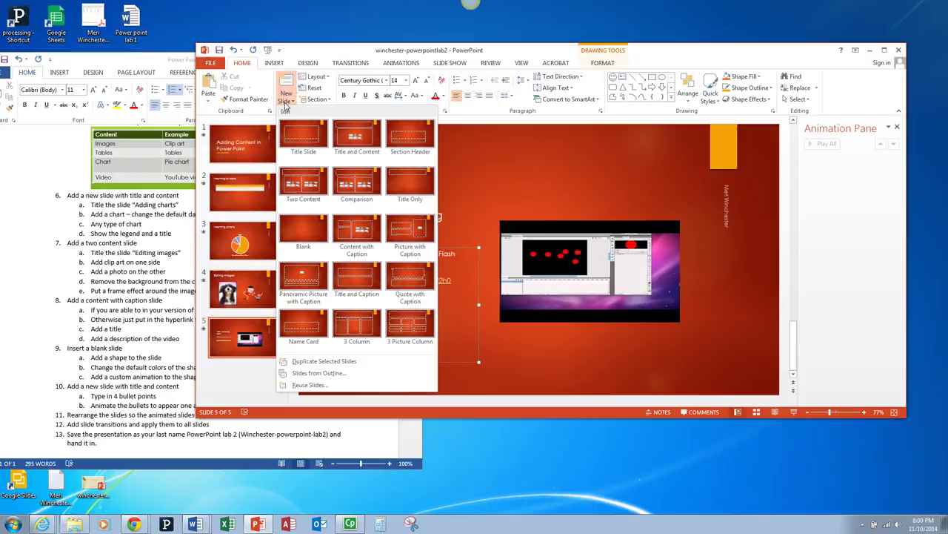
pyautogui.click(317, 231)
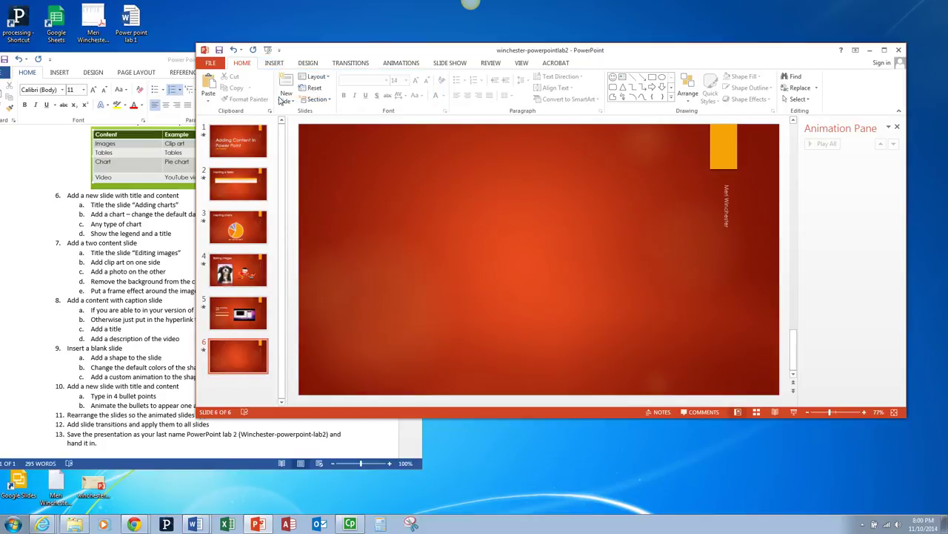
# Step: Draw a Smiley Face shape at the top left of slide 6 and bend its mouth into a frown
pyautogui.click(274, 63)
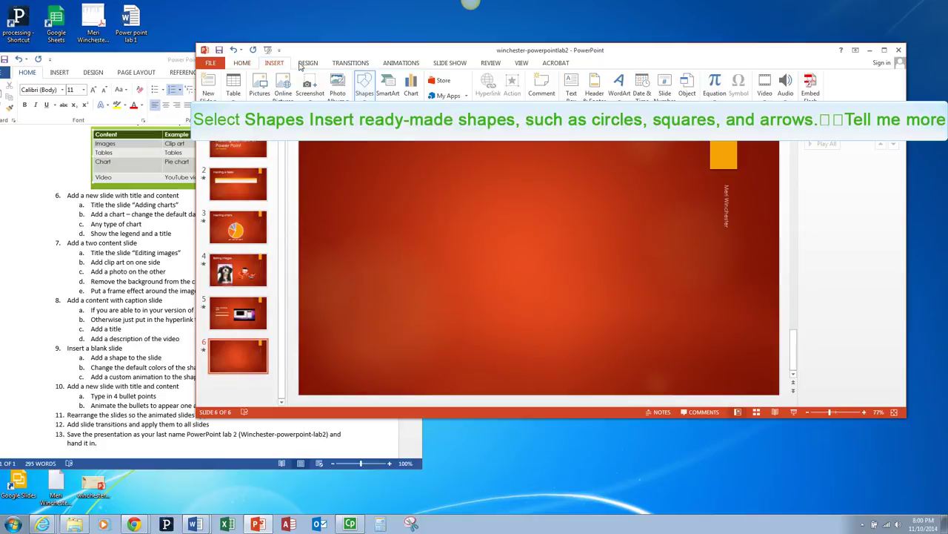
pyautogui.click(361, 102)
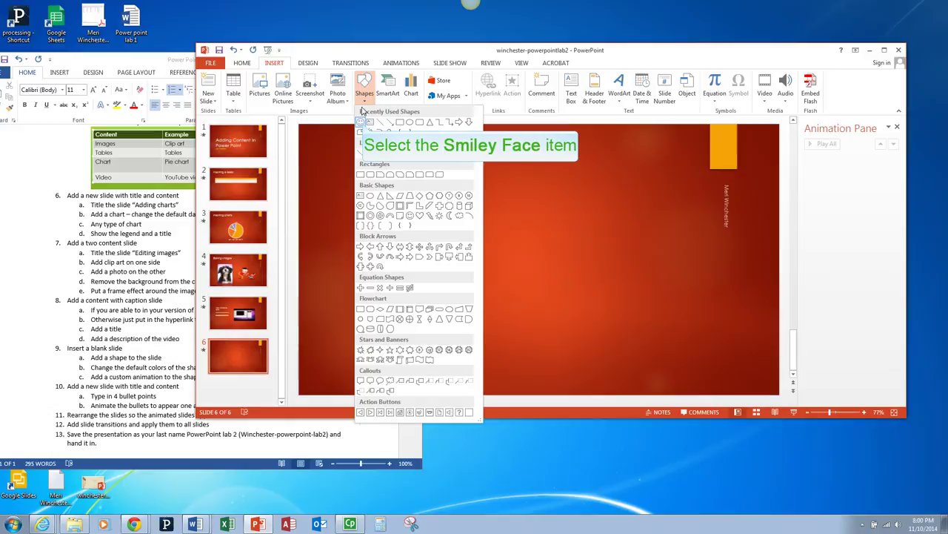
pyautogui.click(361, 120)
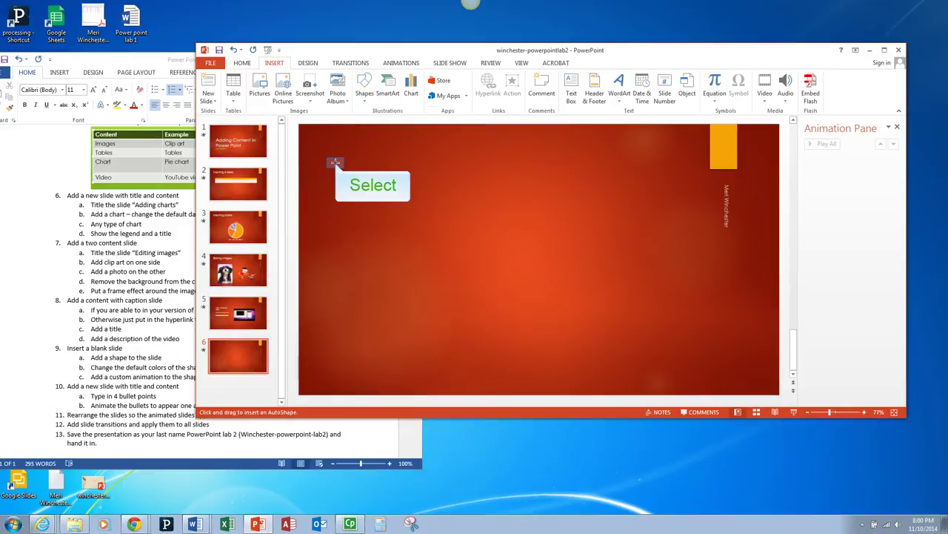
pyautogui.moveTo(335, 161); pyautogui.dragTo(375, 201)
pyautogui.click(238, 313)
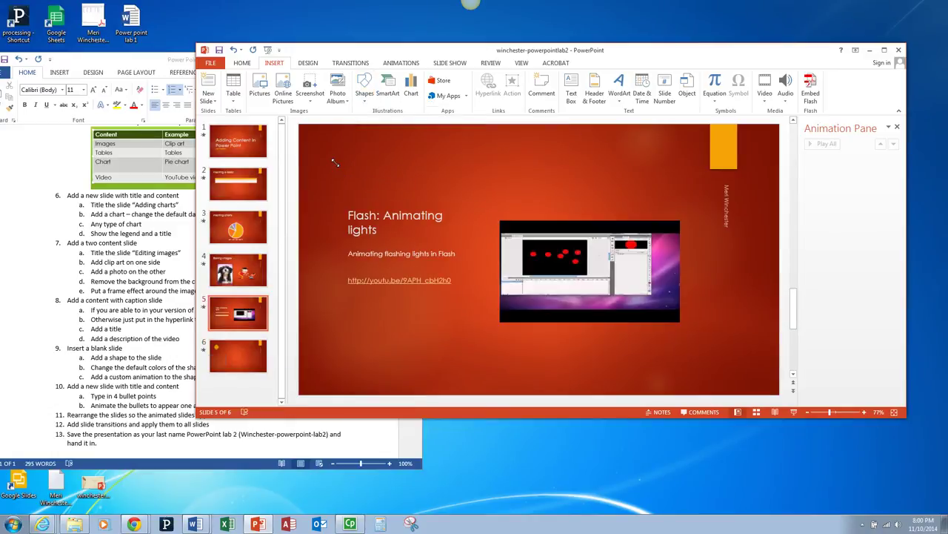
pyautogui.click(219, 363)
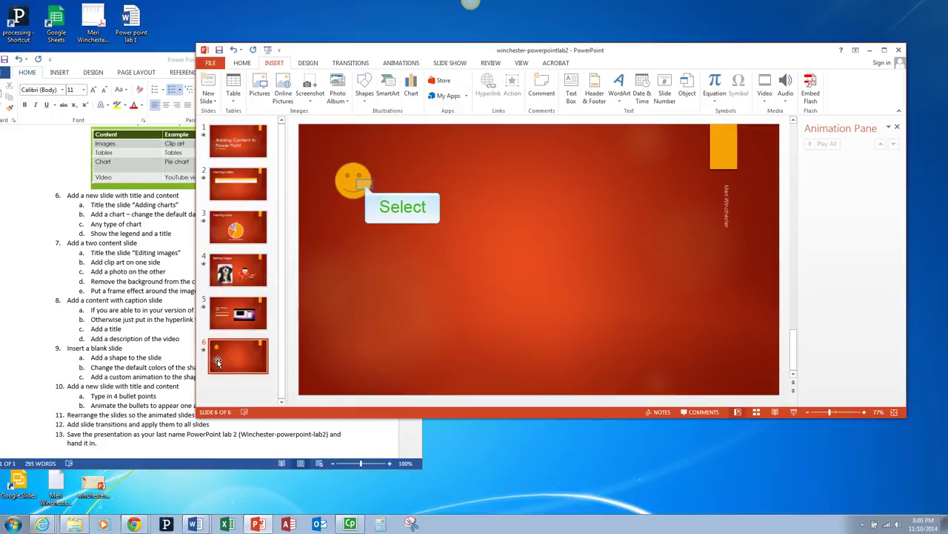
pyautogui.click(365, 186)
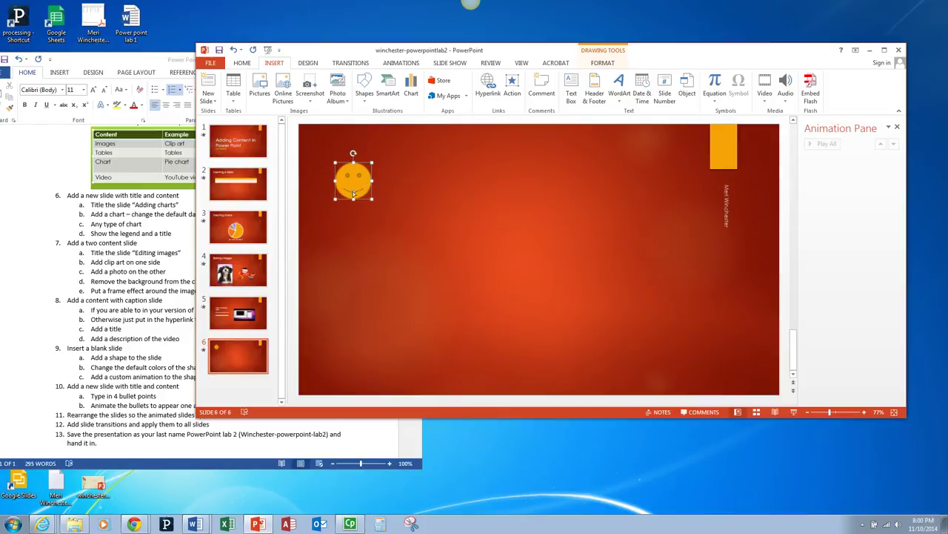
pyautogui.moveTo(353, 193); pyautogui.dragTo(355, 189)
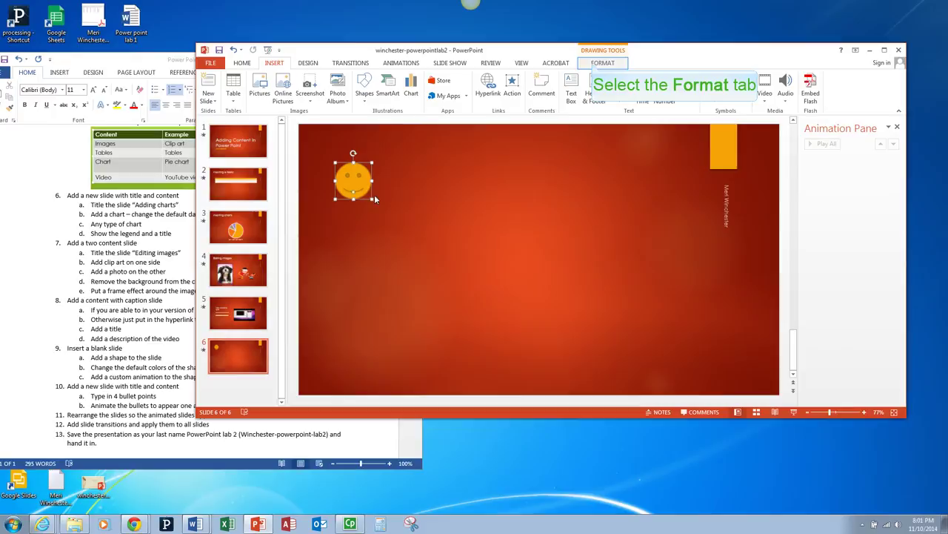
# Step: Apply the Colored Fill - Sky Blue, Accent 5 shape style to the smiley
pyautogui.click(593, 64)
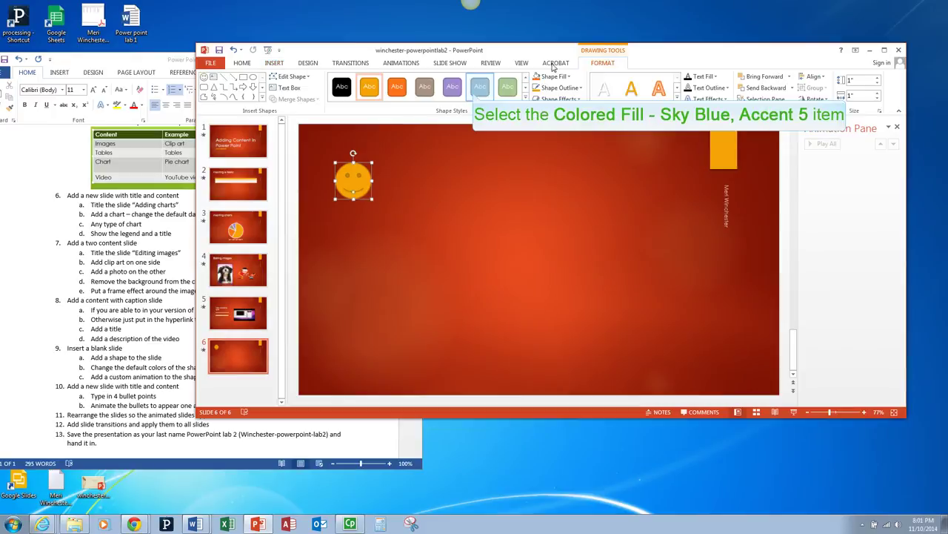
pyautogui.click(479, 91)
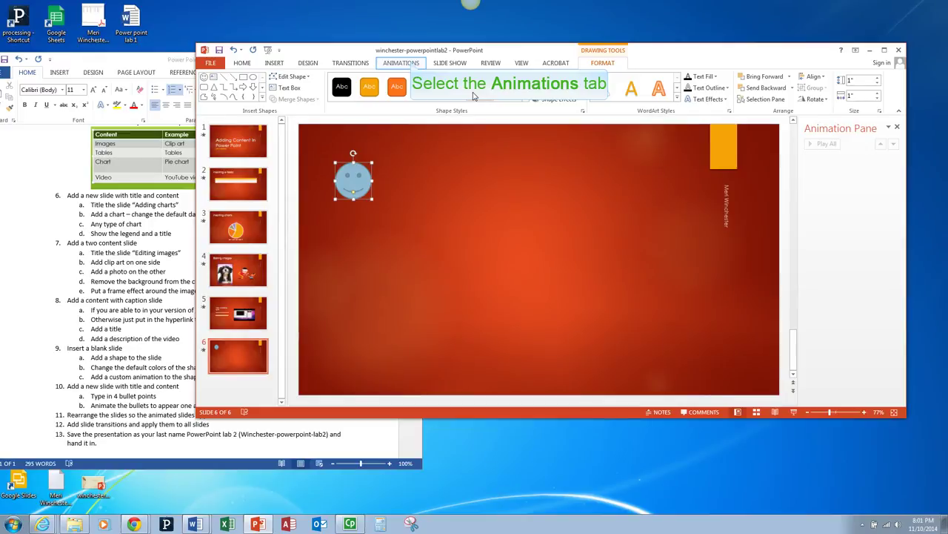
# Step: Animate the smiley with Float In, then Fill Color, finally replacing it with the Bounce exit effect
pyautogui.click(411, 64)
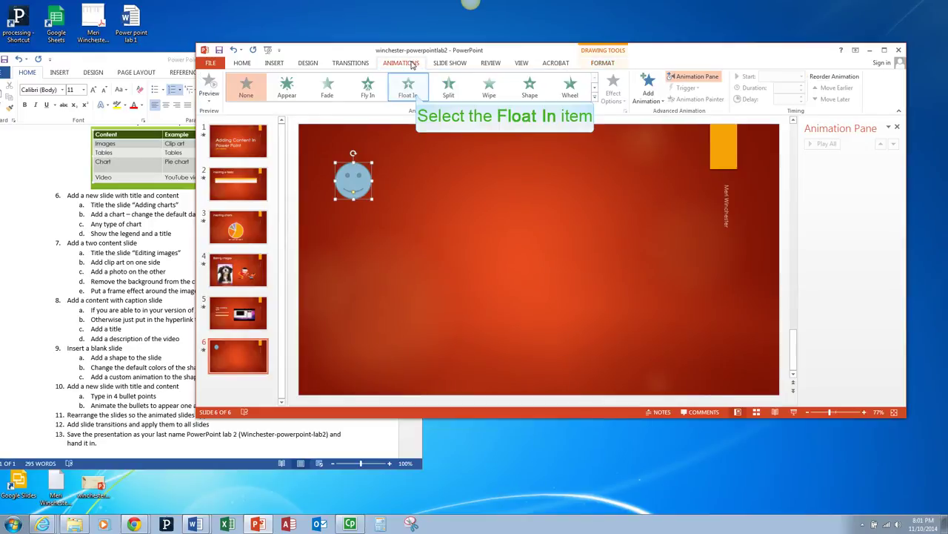
pyautogui.click(416, 95)
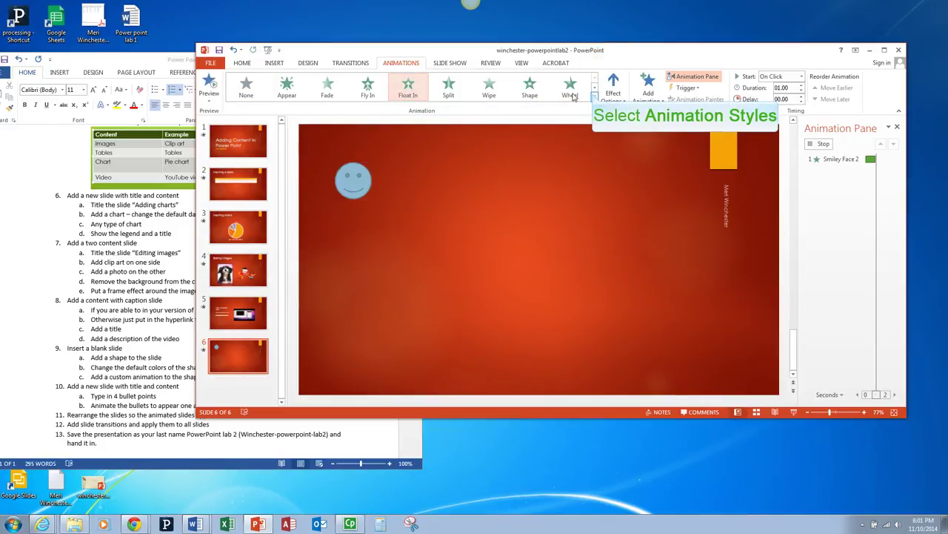
pyautogui.click(595, 95)
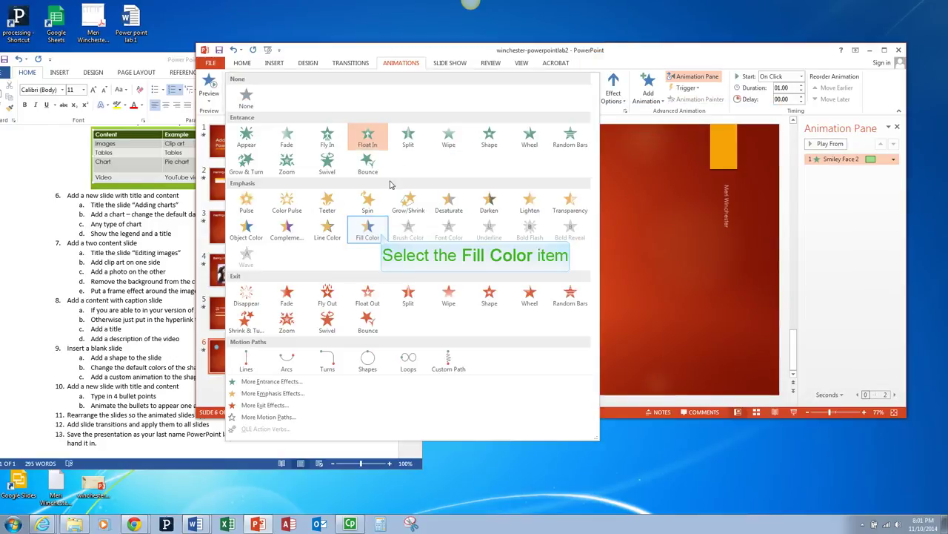
pyautogui.click(373, 222)
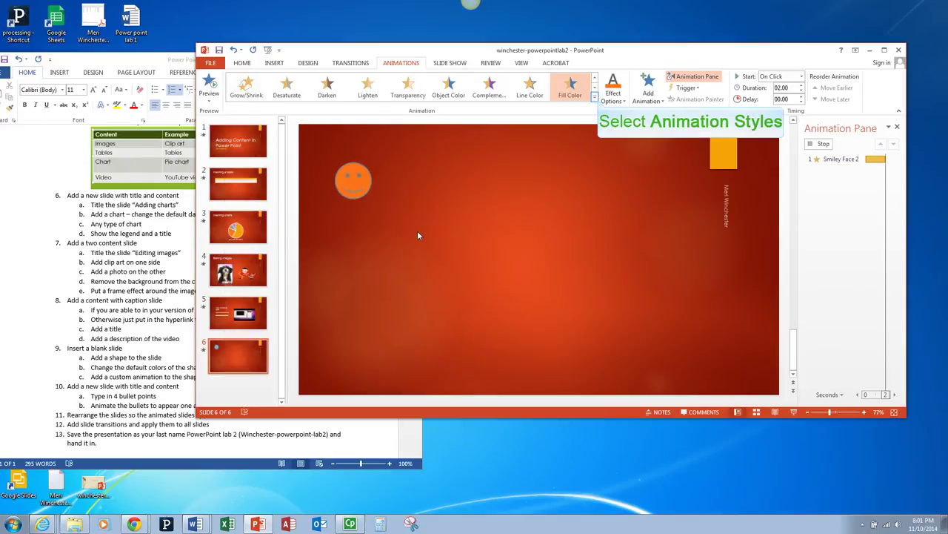
pyautogui.click(595, 97)
pyautogui.click(378, 315)
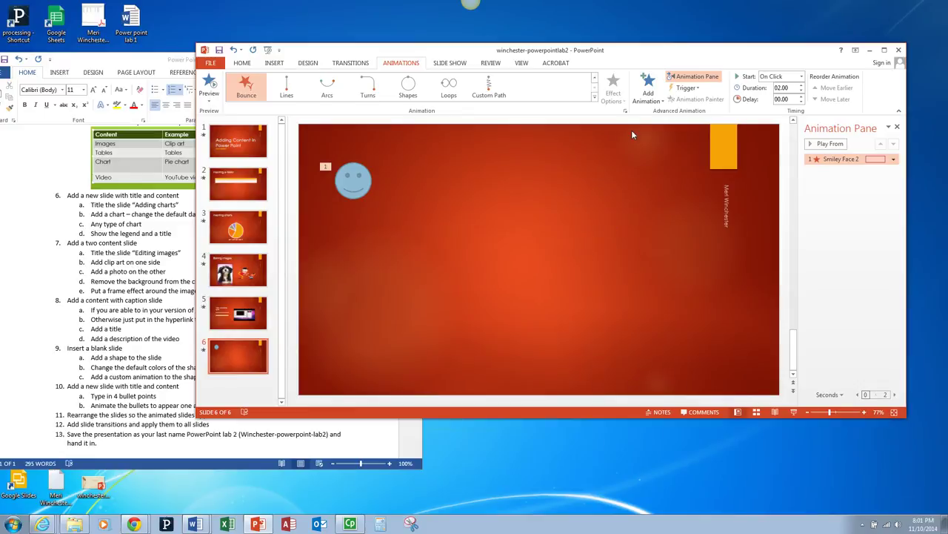
pyautogui.scroll(1, 631, 129)
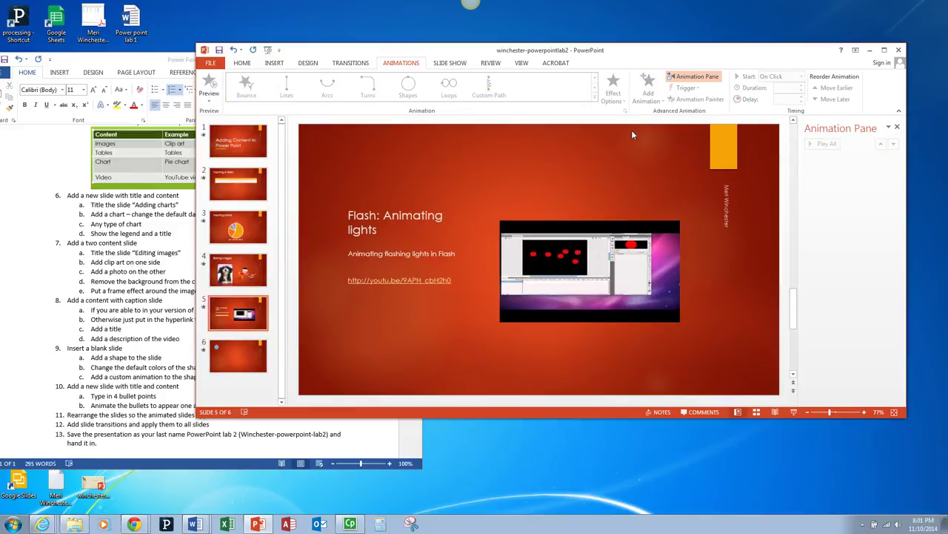
# Step: Give slide 6's smiley a hand-drawn Custom Path motion looping to the slide's right edge
pyautogui.click(247, 353)
pyautogui.click(354, 184)
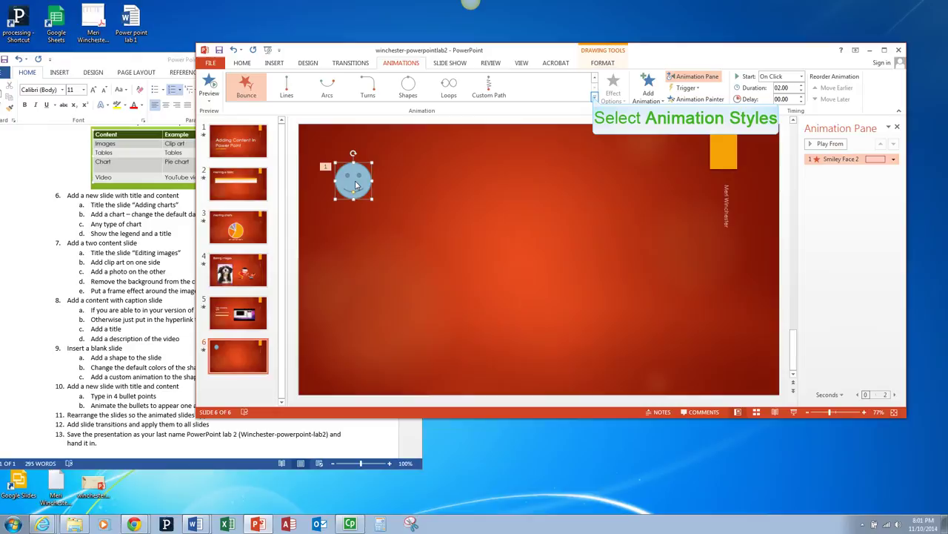
pyautogui.click(594, 99)
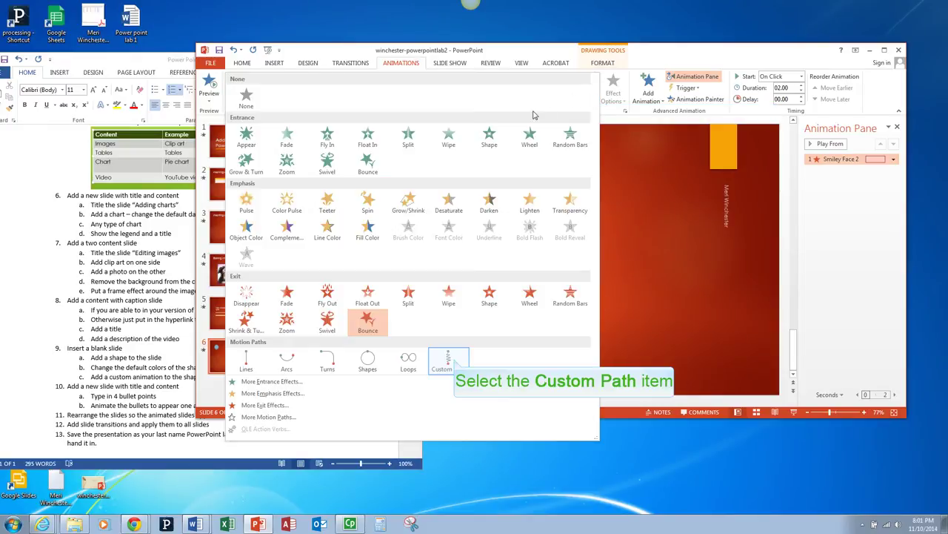
pyautogui.click(448, 361)
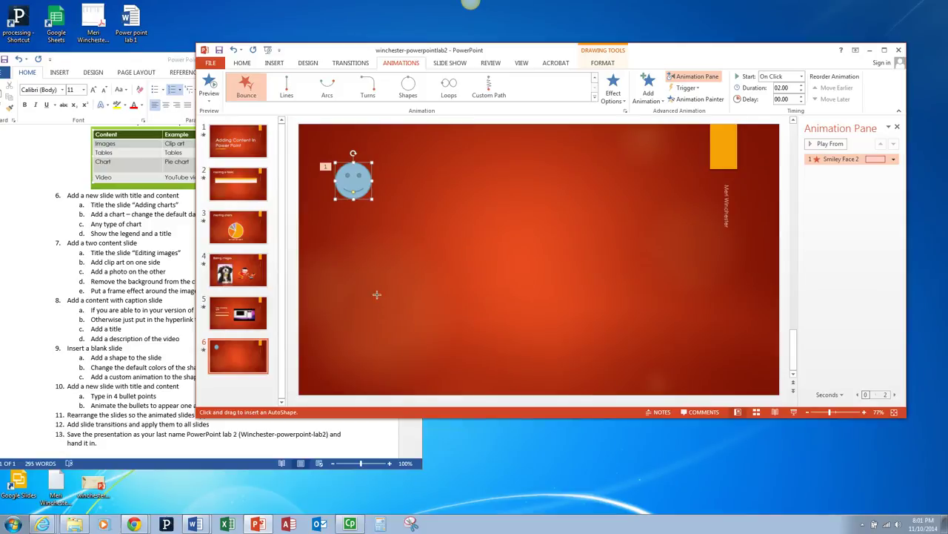
pyautogui.moveTo(363, 182)
pyautogui.mouseDown()
pyautogui.moveTo(398, 171)
pyautogui.moveTo(404, 227)
pyautogui.moveTo(330, 290)
pyautogui.moveTo(507, 288)
pyautogui.moveTo(496, 196)
pyautogui.moveTo(581, 251)
pyautogui.moveTo(563, 345)
pyautogui.moveTo(694, 259)
pyautogui.moveTo(708, 230)
pyautogui.mouseUp()
pyautogui.doubleClick(721, 231)
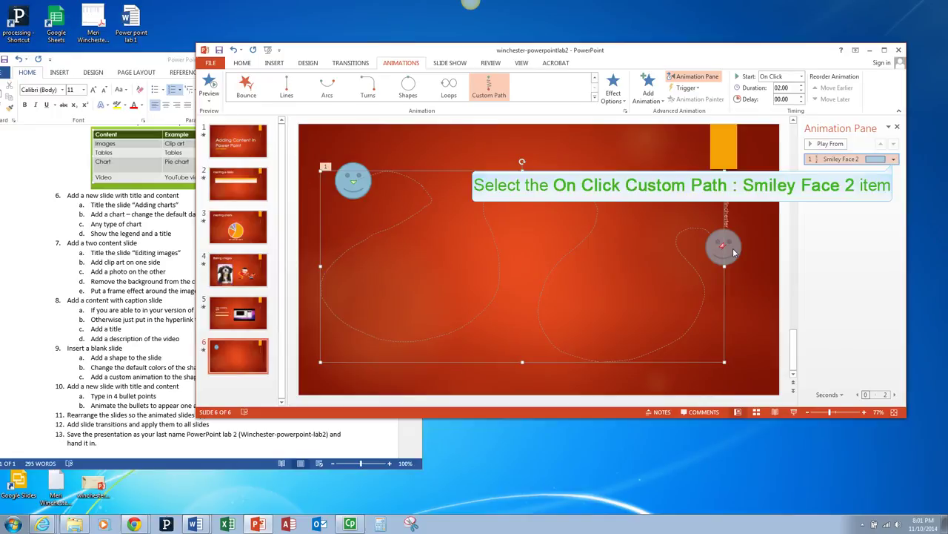
# Step: Set Smiley Face 2's Custom Path timing to 5 seconds (Very Slow), then return to slide 6
pyautogui.click(893, 161)
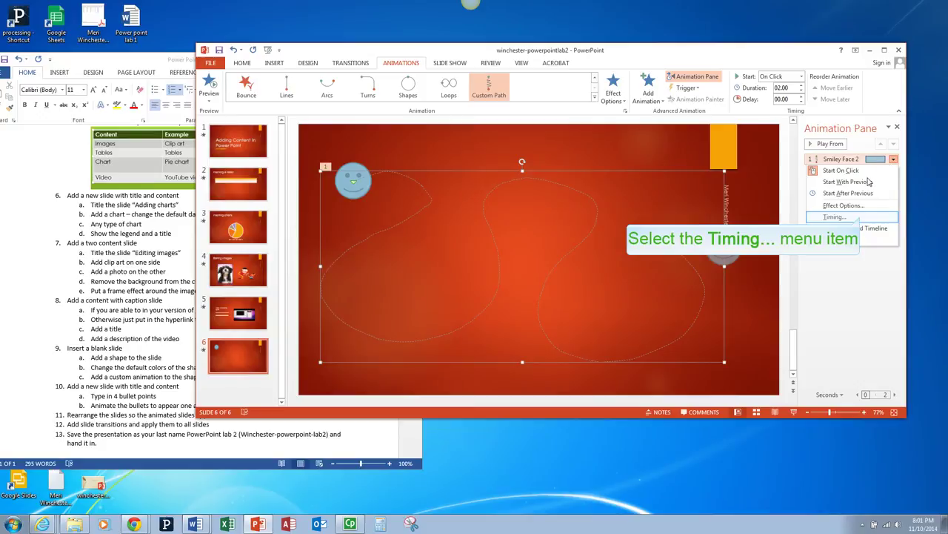
pyautogui.click(836, 216)
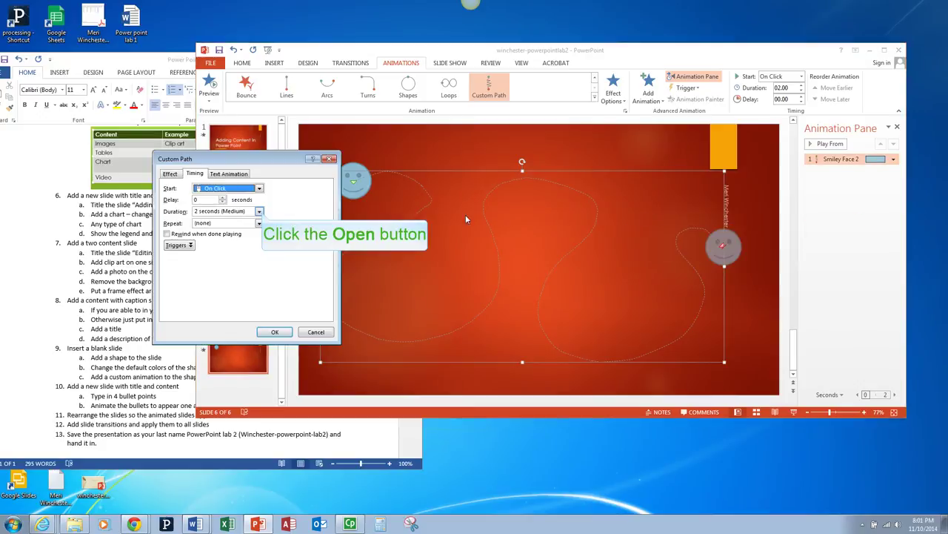
pyautogui.click(259, 212)
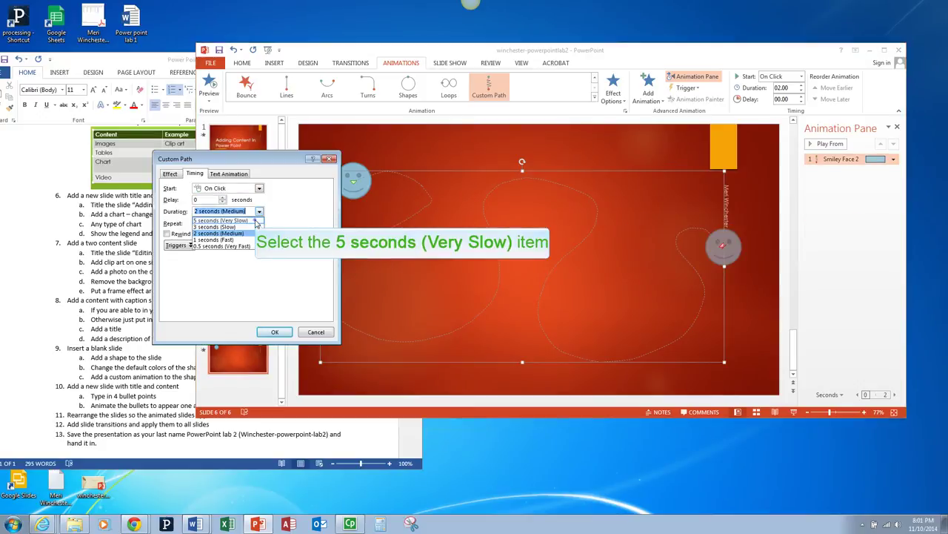
pyautogui.click(258, 222)
pyautogui.click(273, 332)
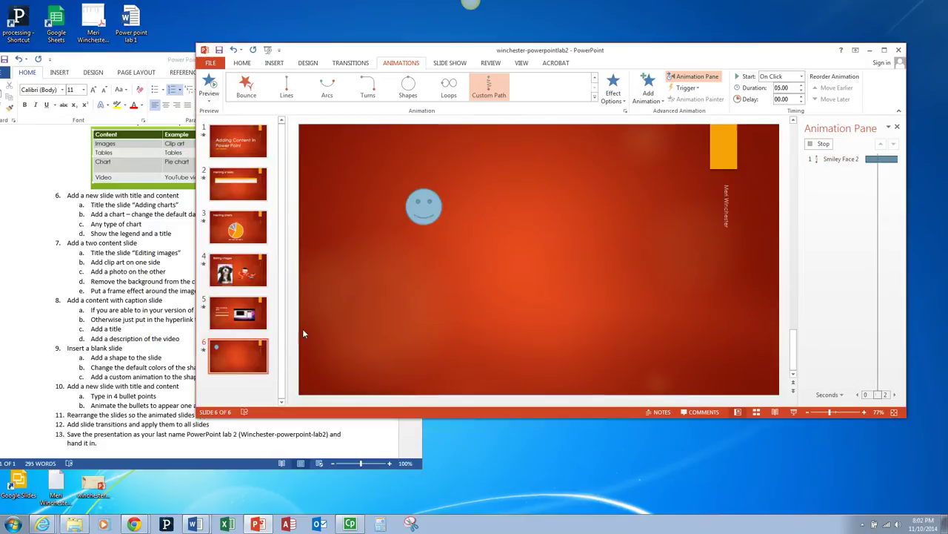
pyautogui.press('pageup')
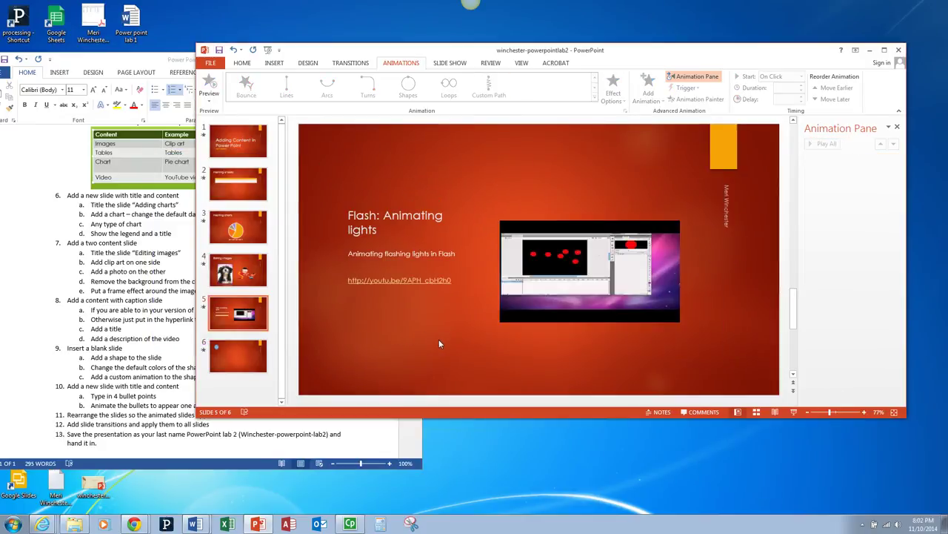
pyautogui.click(247, 354)
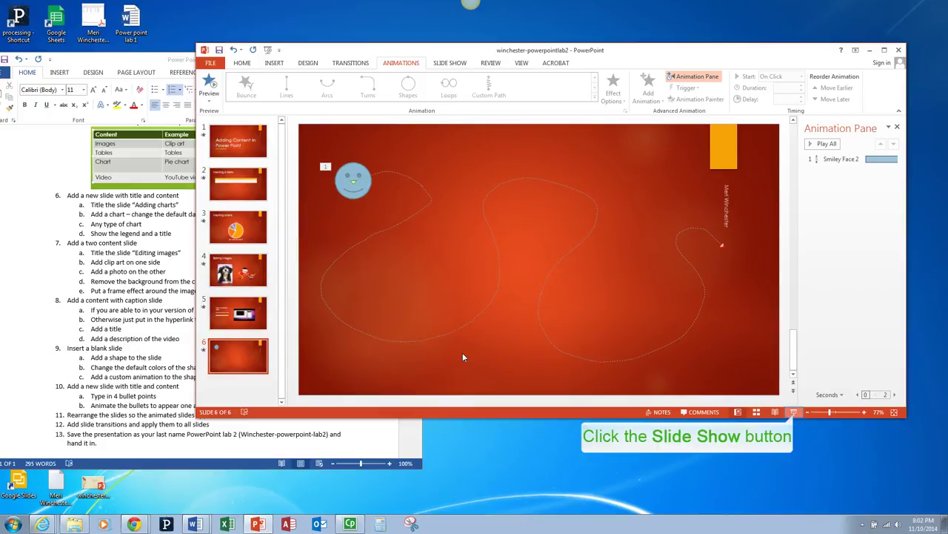
# Step: Start the slide show preview and close the Processing memory card game YouTube window
pyautogui.click(795, 417)
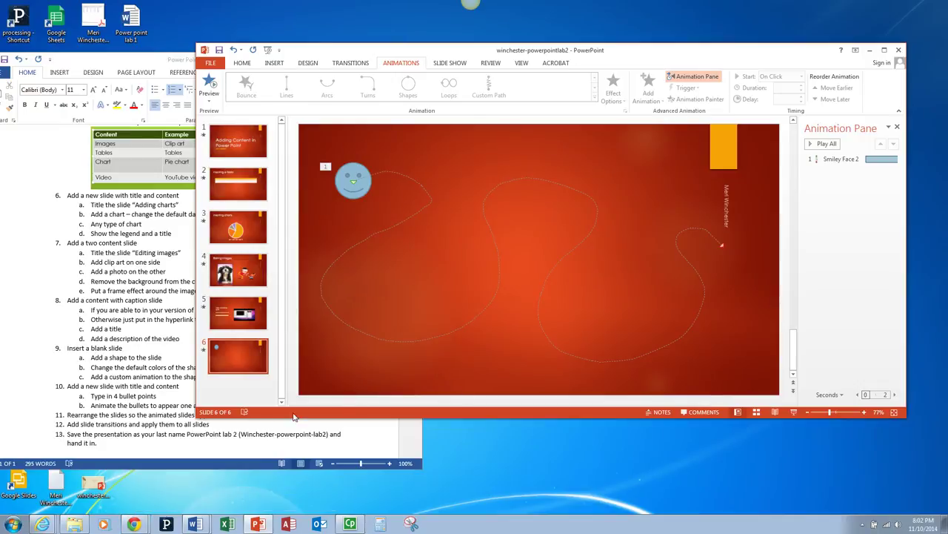
pyautogui.click(136, 524)
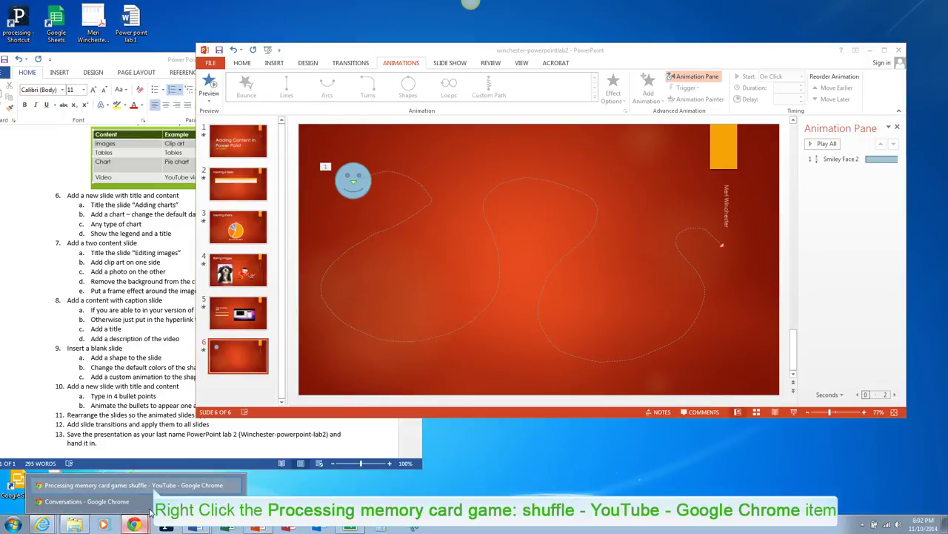
pyautogui.rightClick(156, 486)
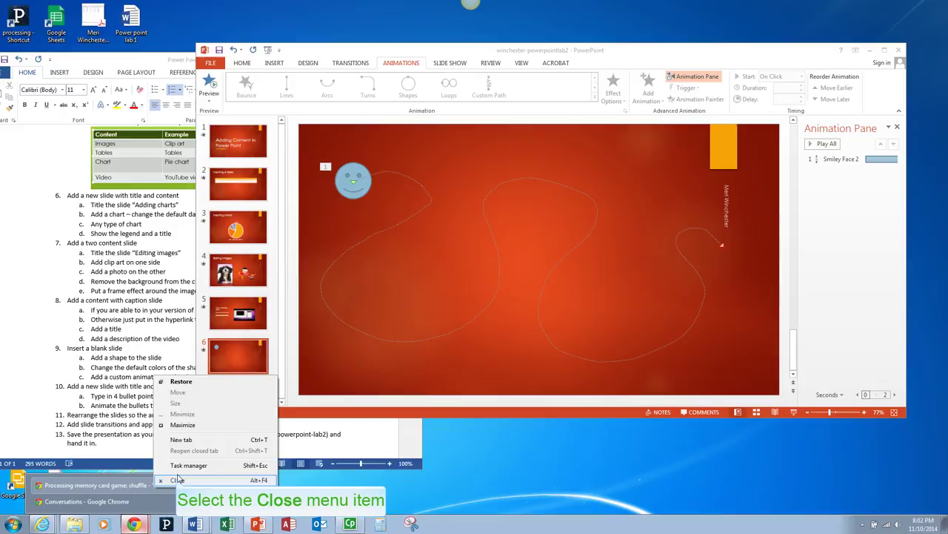
pyautogui.click(179, 480)
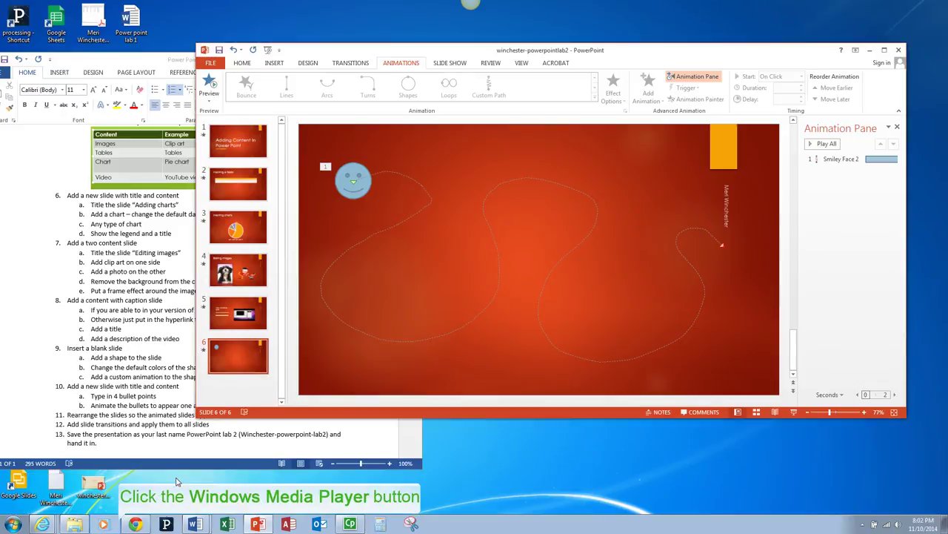
# Step: Open Windows Media Player and minimize the browser inbox window
pyautogui.click(111, 524)
pyautogui.click(134, 524)
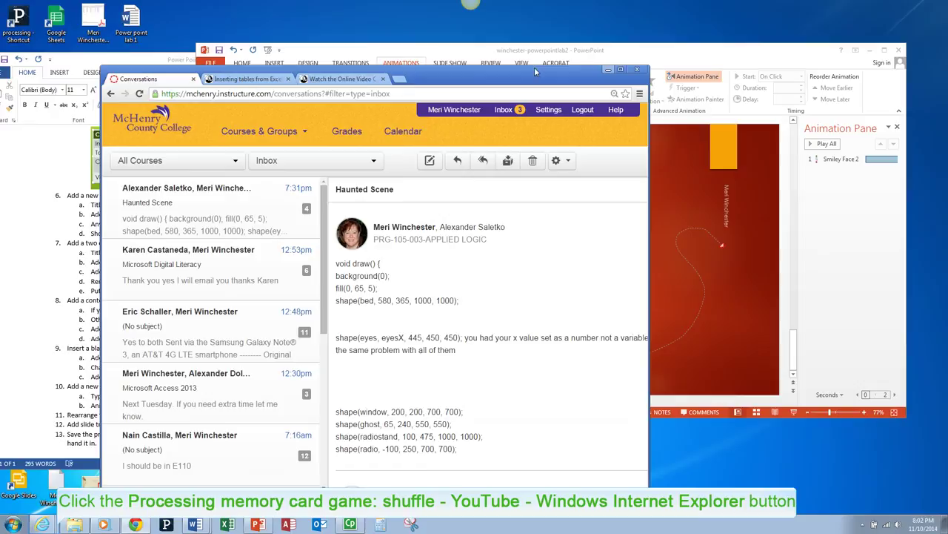
pyautogui.click(58, 527)
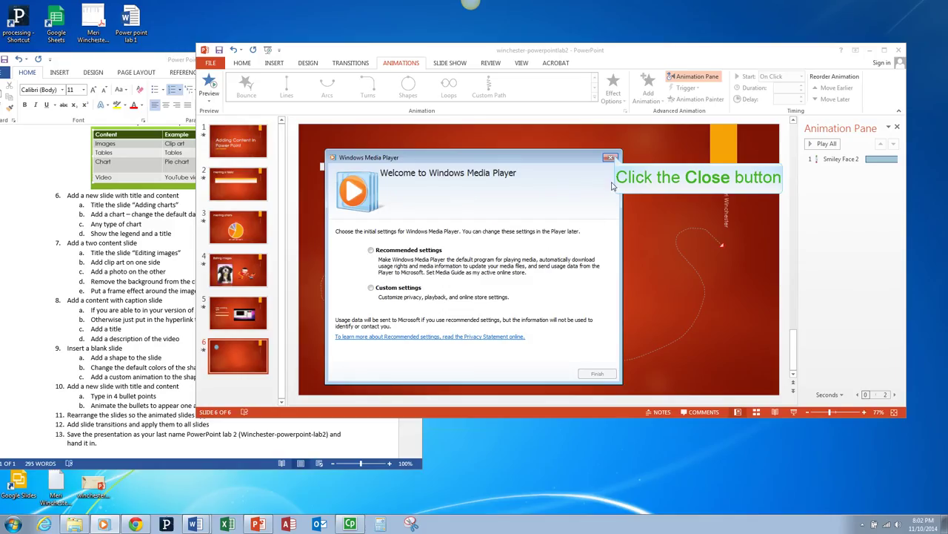
# Step: Close the Windows Media Player welcome dialog to bring slide 6 back into view
pyautogui.click(613, 157)
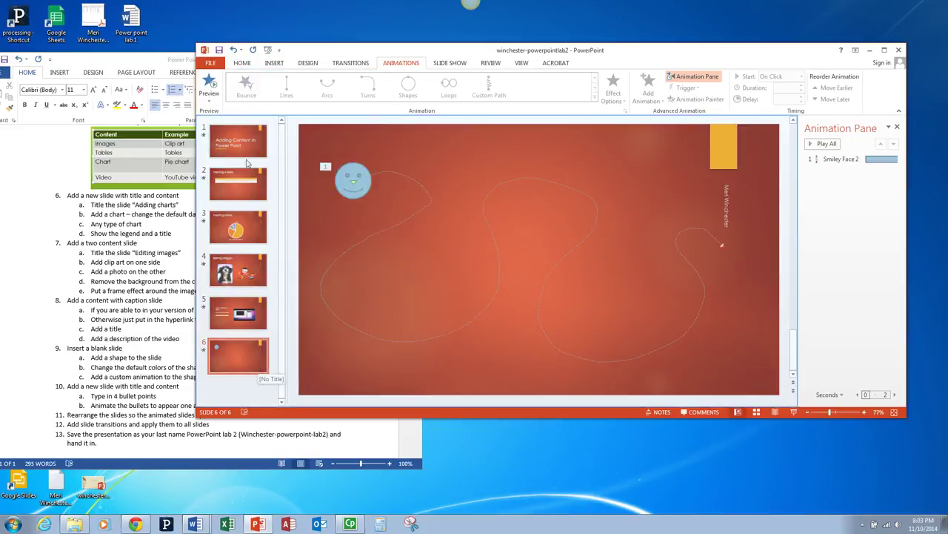
# Step: Add a seventh Title and Content slide titled 'Animating bullets'
pyautogui.click(242, 62)
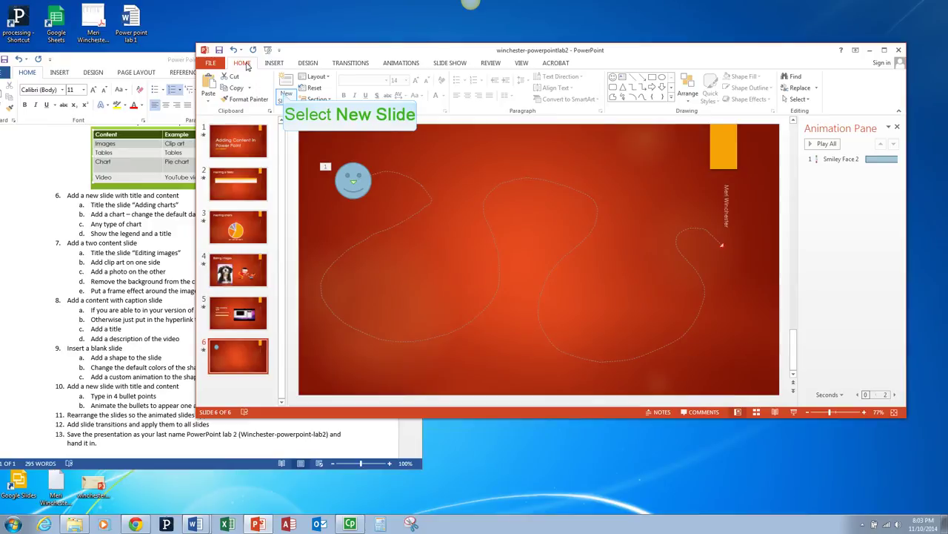
pyautogui.click(286, 95)
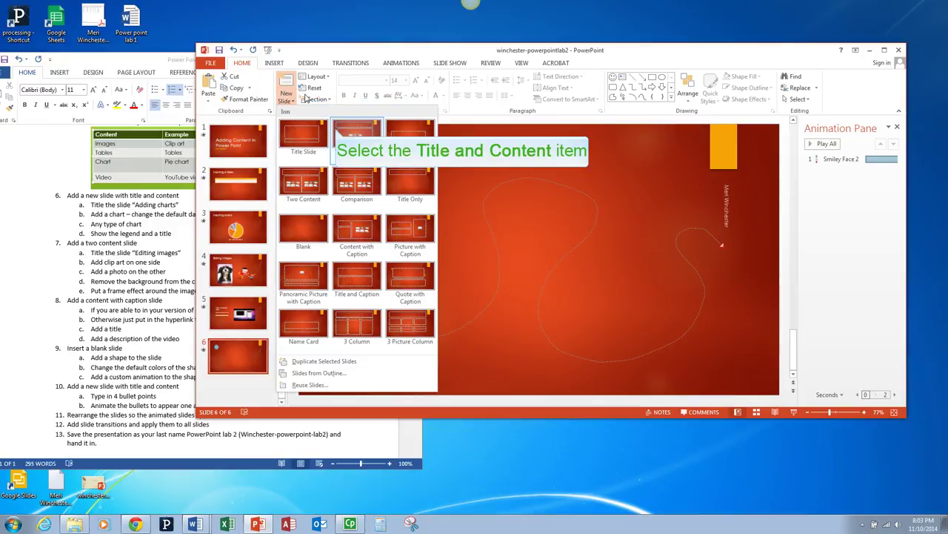
pyautogui.click(337, 132)
pyautogui.click(361, 156)
pyautogui.write('Animating bullets')
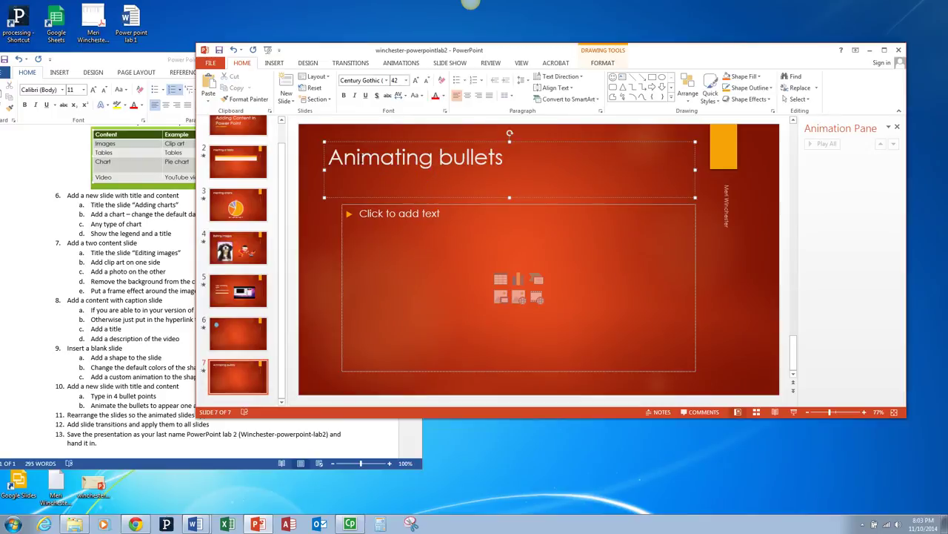
# Step: Enter the bullets Bullet 1 through Bullet 4 on slide 7 and enlarge them to 60-point
pyautogui.click(364, 205)
pyautogui.write('Bullet 1 Bullet 2 Bullet 3 Bullet 4')
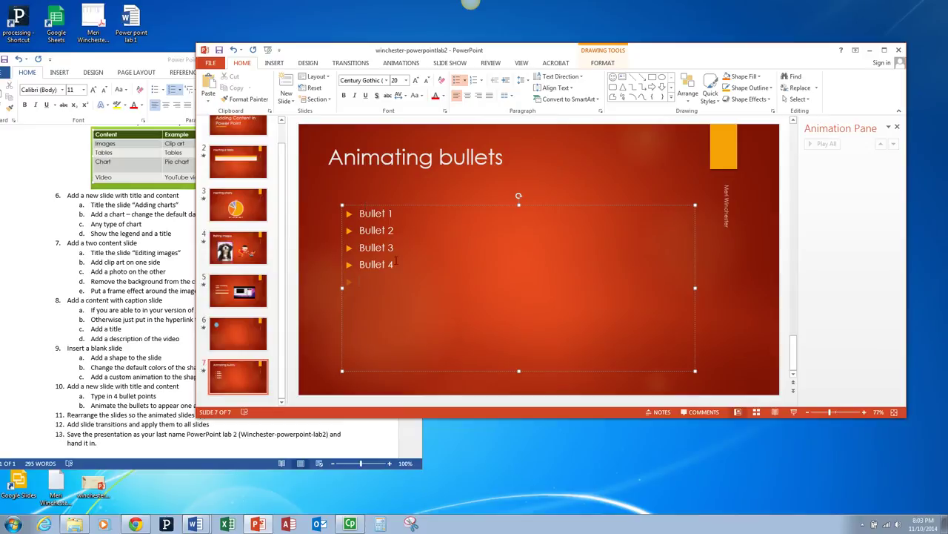
pyautogui.moveTo(396, 265); pyautogui.dragTo(361, 214)
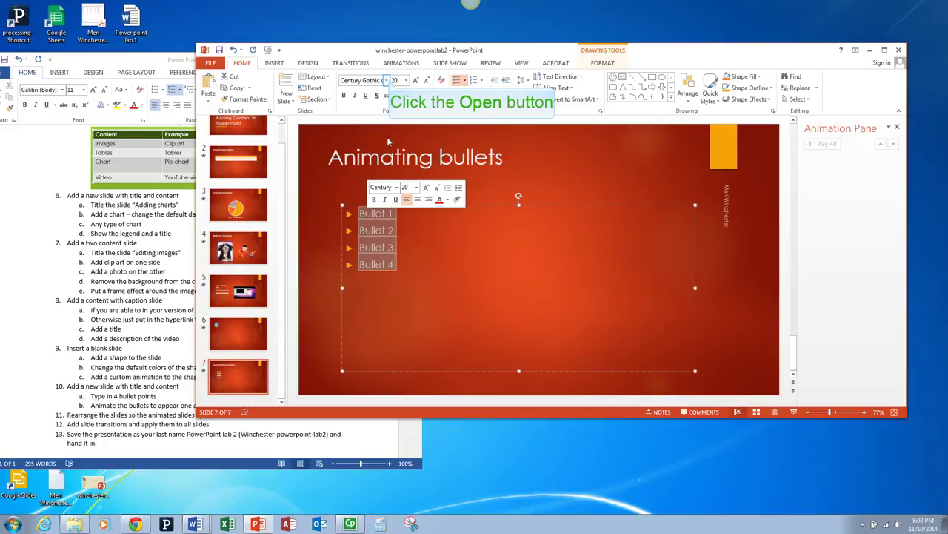
pyautogui.click(388, 81)
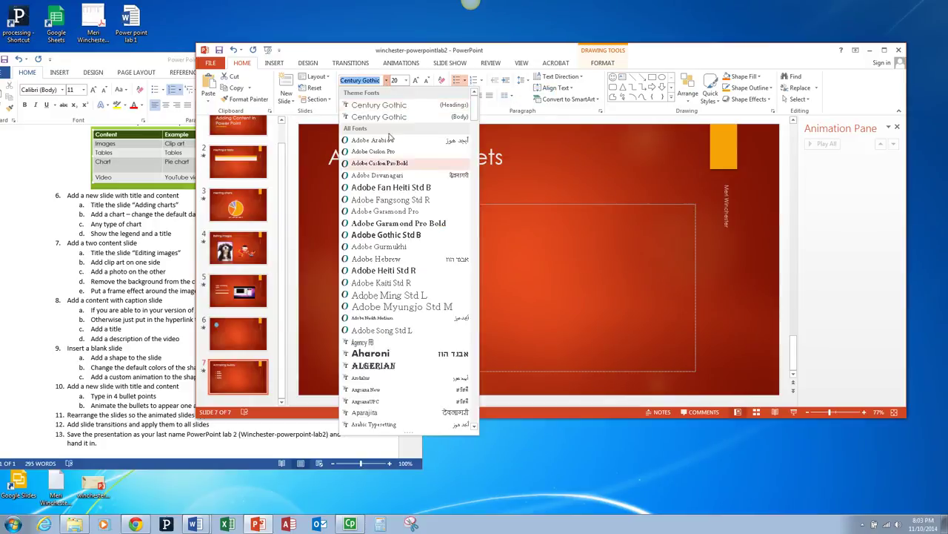
pyautogui.click(388, 80)
pyautogui.click(395, 80)
pyautogui.click(406, 80)
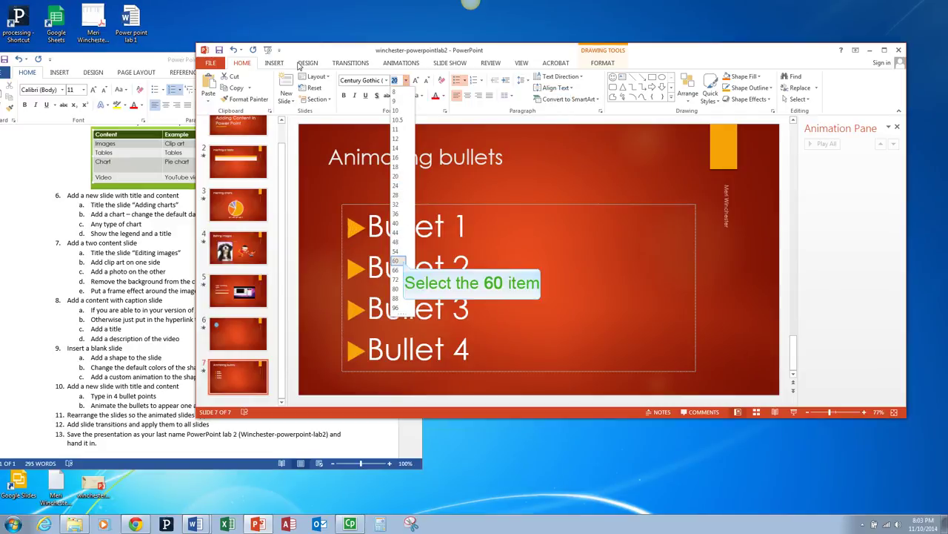
pyautogui.click(395, 260)
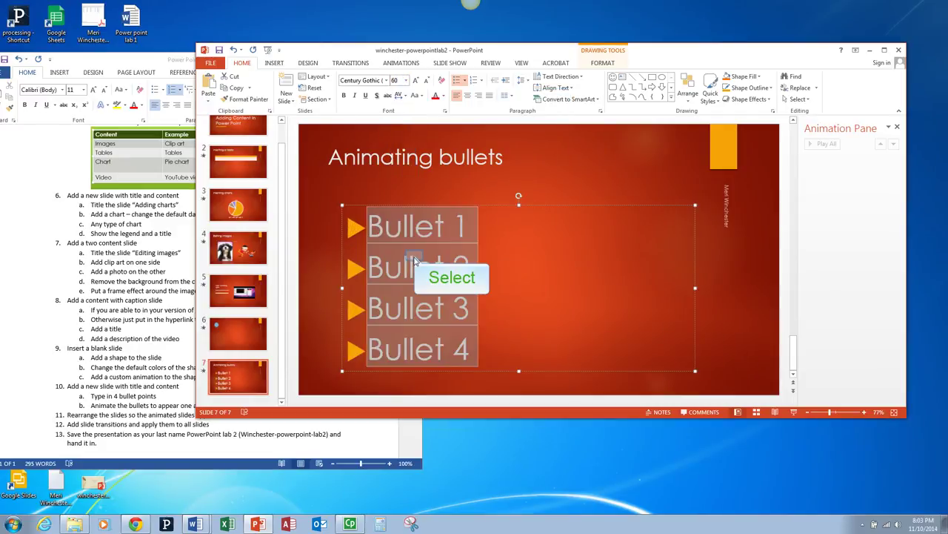
pyautogui.click(454, 271)
pyautogui.moveTo(475, 346); pyautogui.dragTo(369, 216)
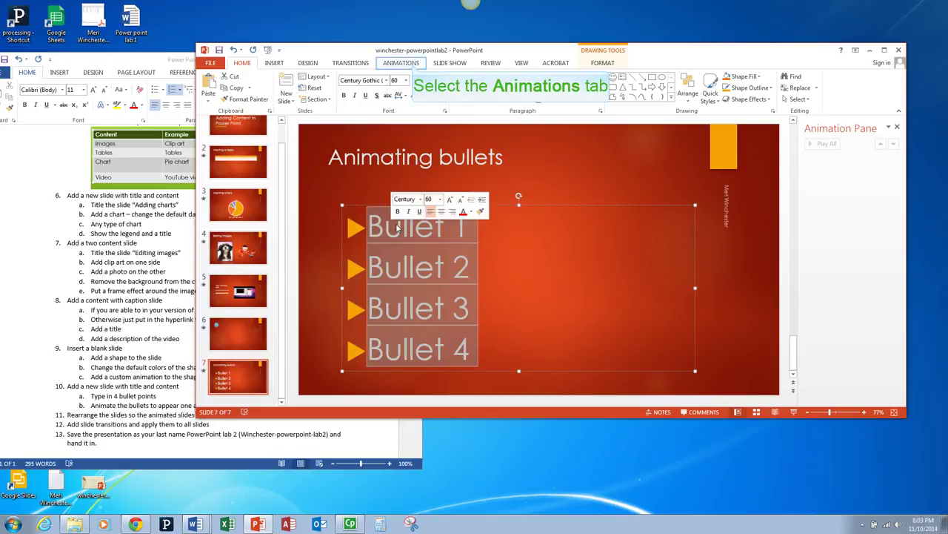
# Step: Apply the Float In entrance animation to slide 7's four bullets
pyautogui.click(412, 65)
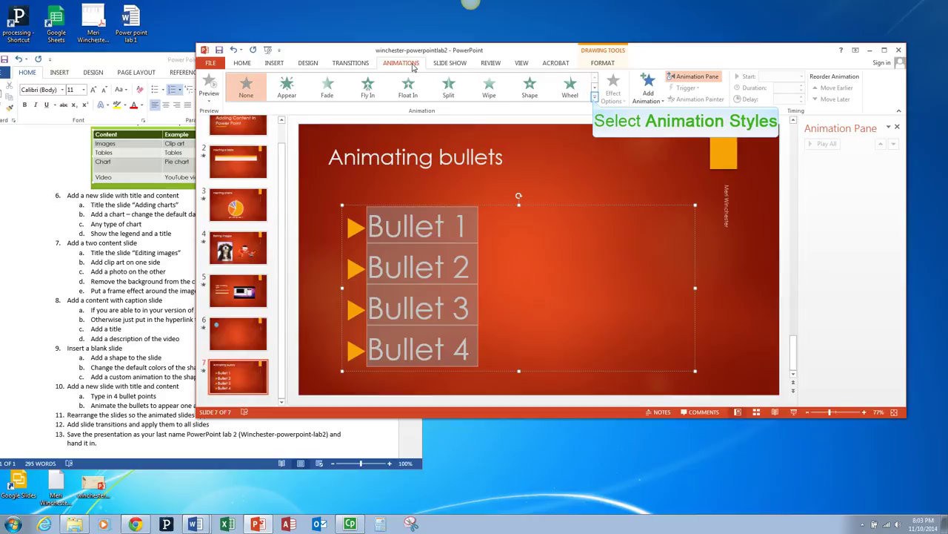
pyautogui.click(594, 97)
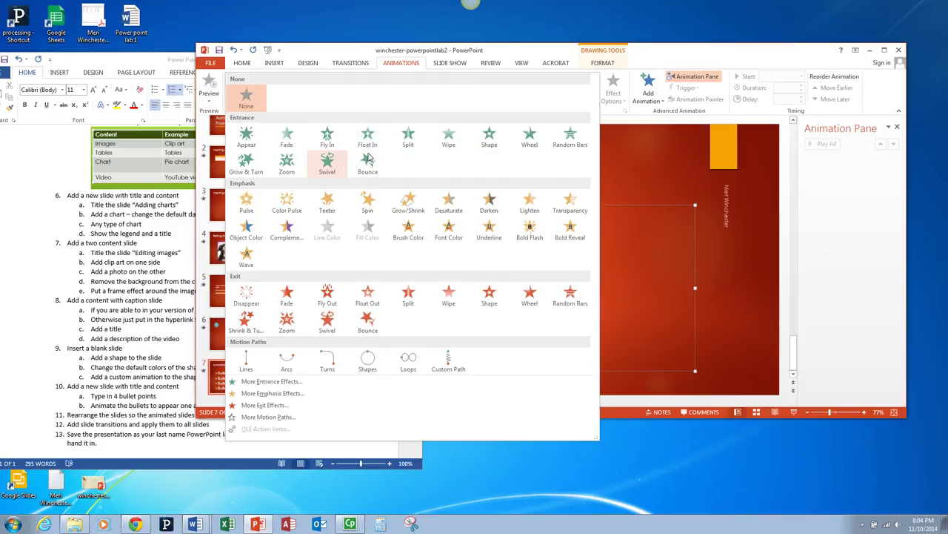
pyautogui.click(370, 145)
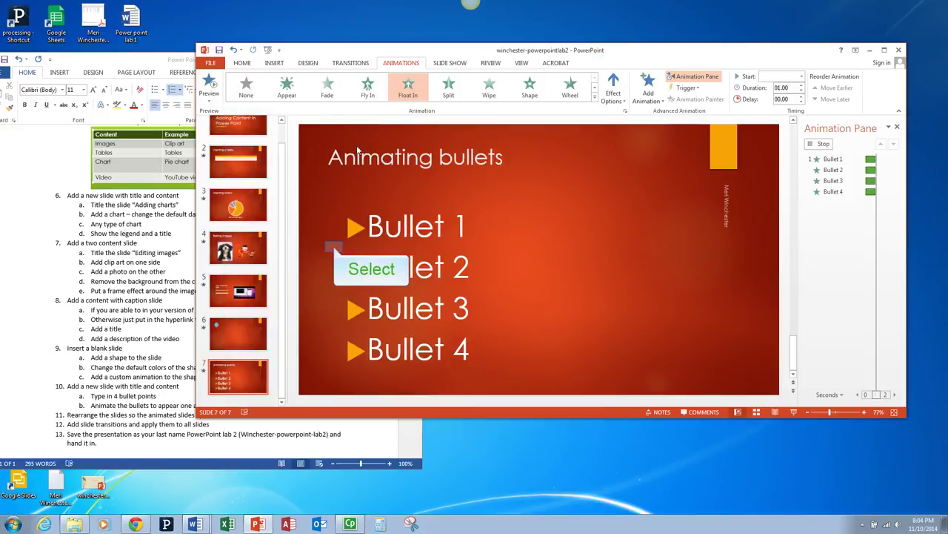
# Step: Set Bullet 2 and Bullet 3 to start On Click, then begin setting Bullet 4's start
pyautogui.click(334, 246)
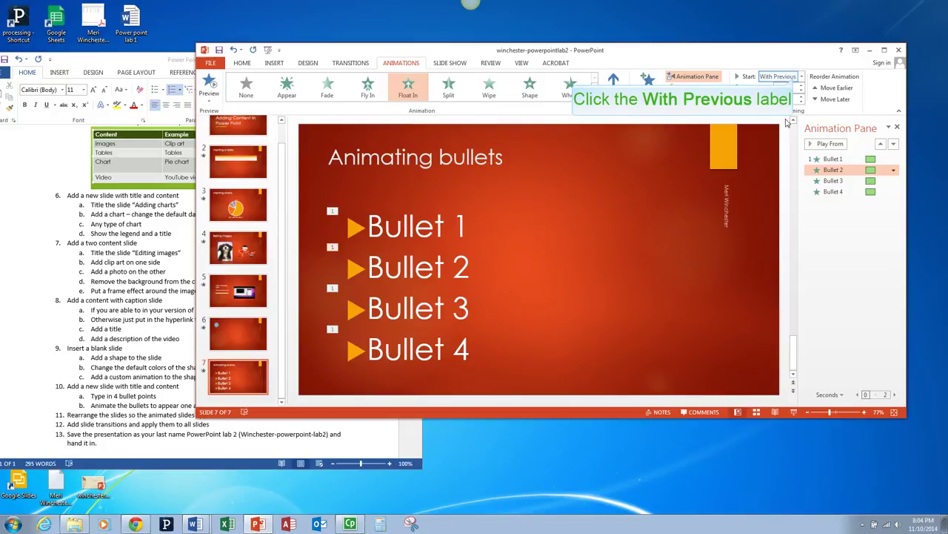
pyautogui.click(795, 77)
pyautogui.click(784, 88)
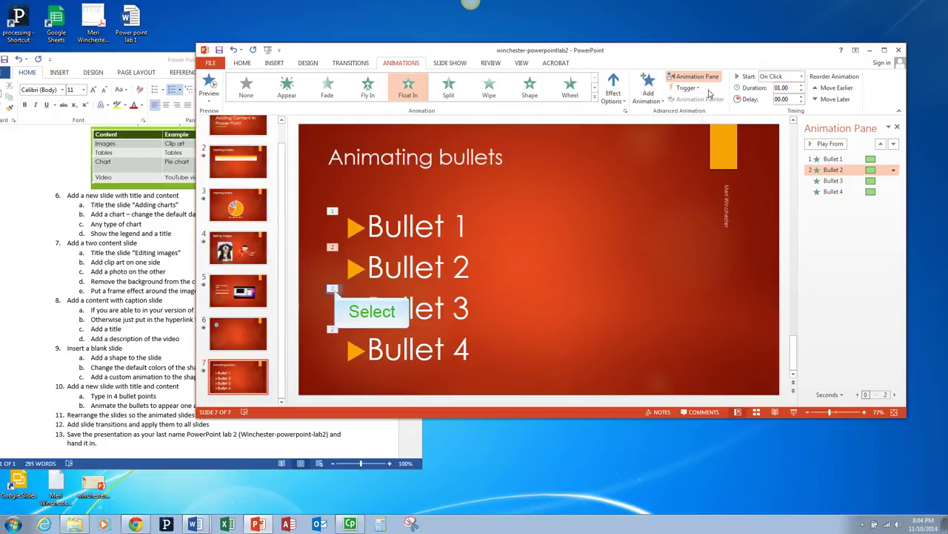
pyautogui.click(333, 289)
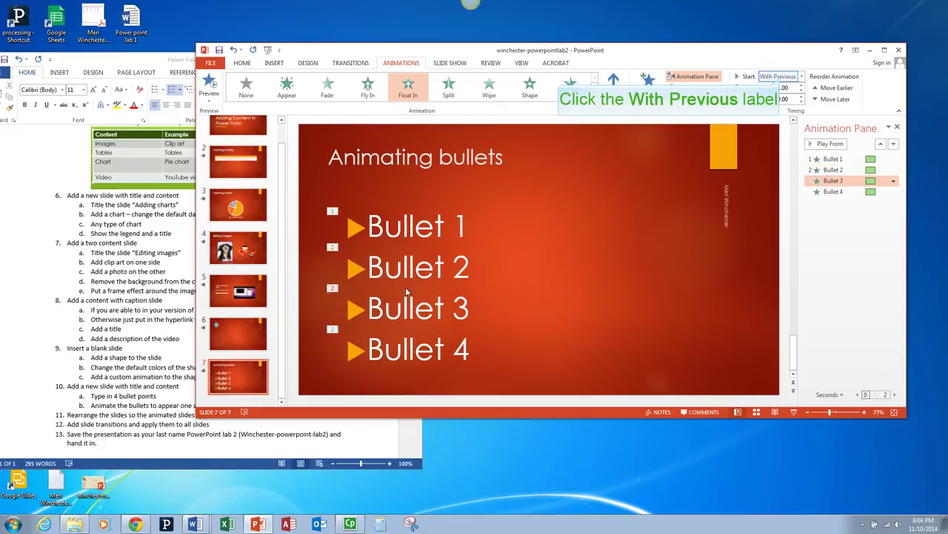
pyautogui.click(782, 77)
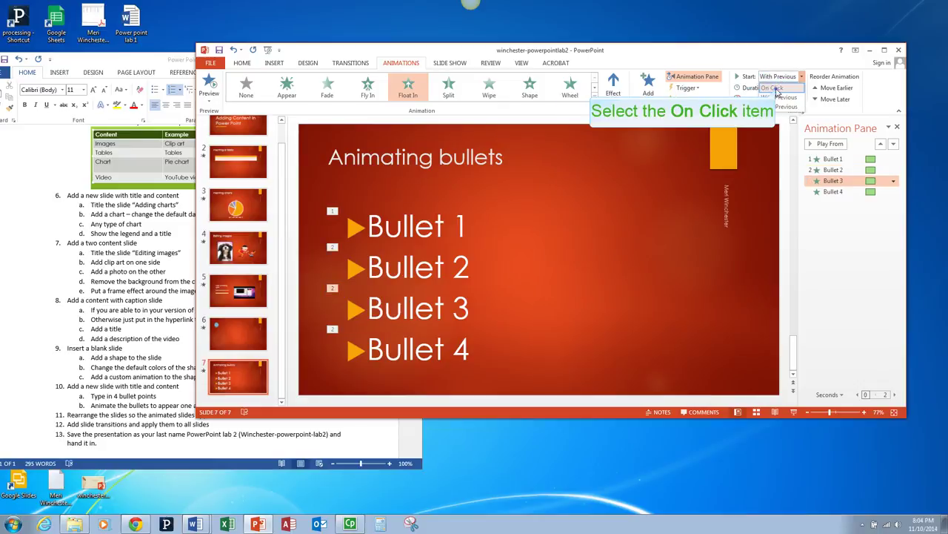
pyautogui.click(784, 88)
pyautogui.click(332, 329)
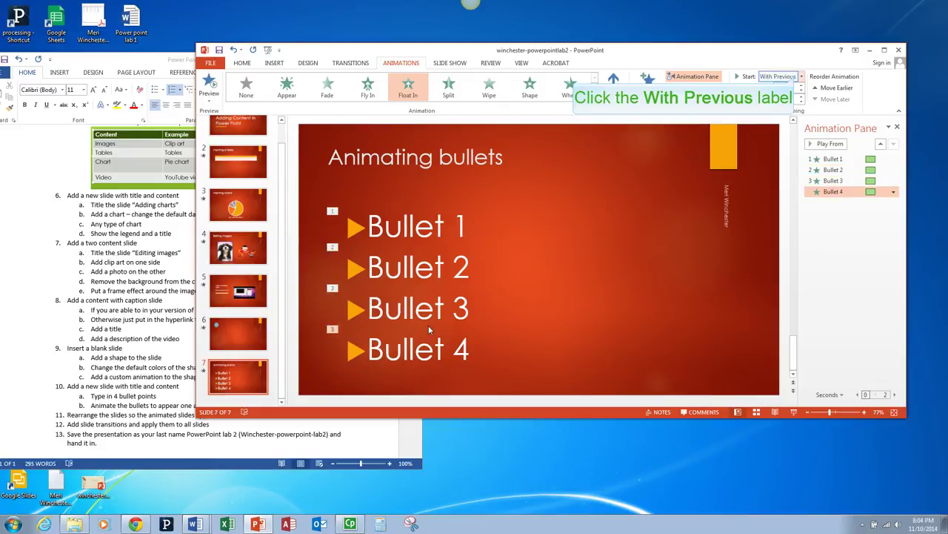
pyautogui.click(778, 76)
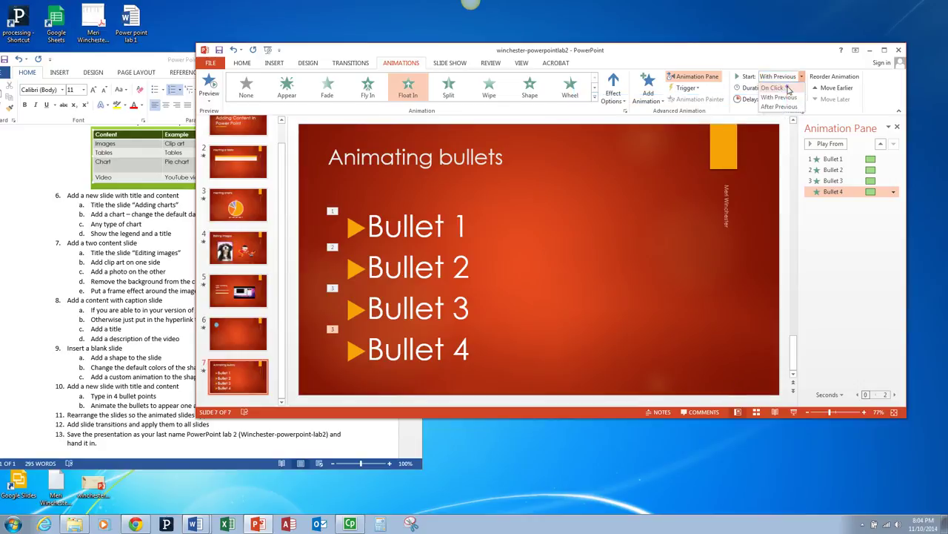
# Step: Set Bullet 4 to start On Click and test the one-per-click bullets in a slide show
pyautogui.click(786, 88)
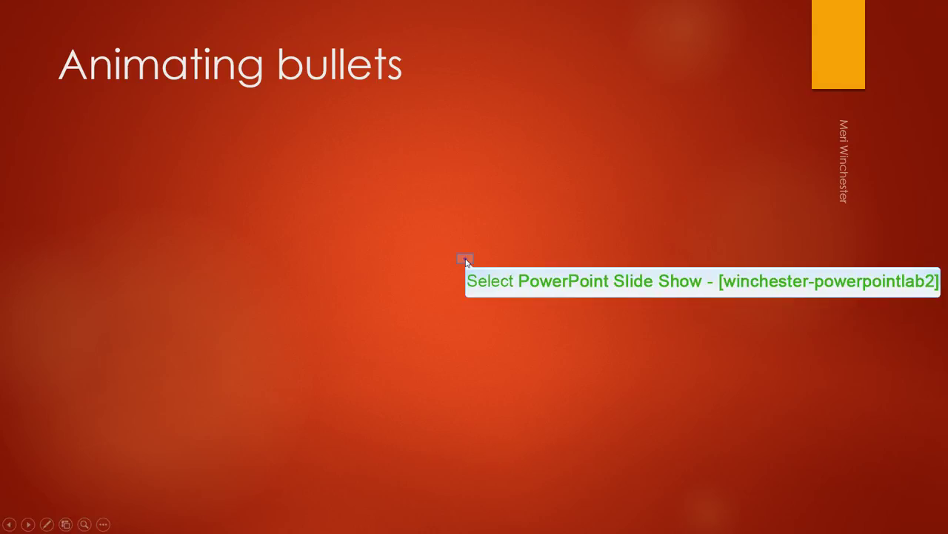
pyautogui.click(467, 262)
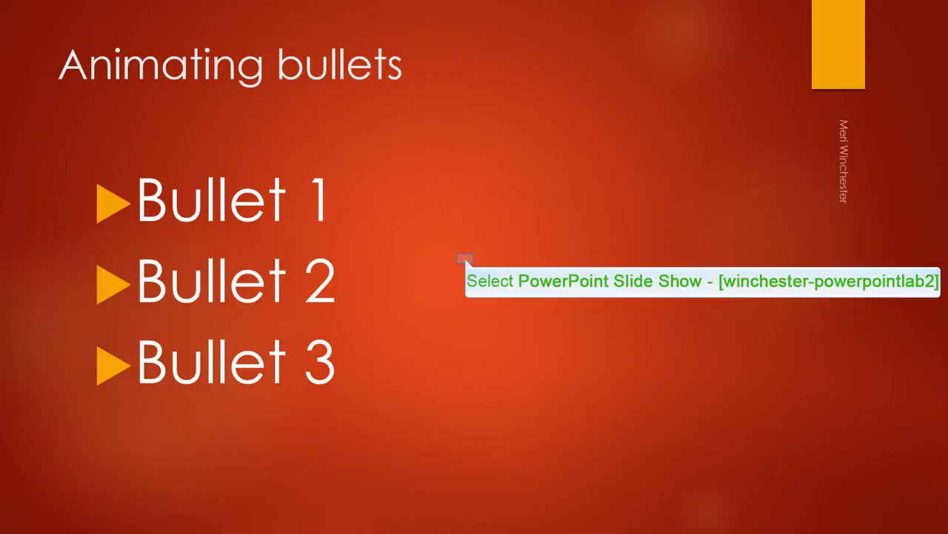
pyautogui.press('Escape')
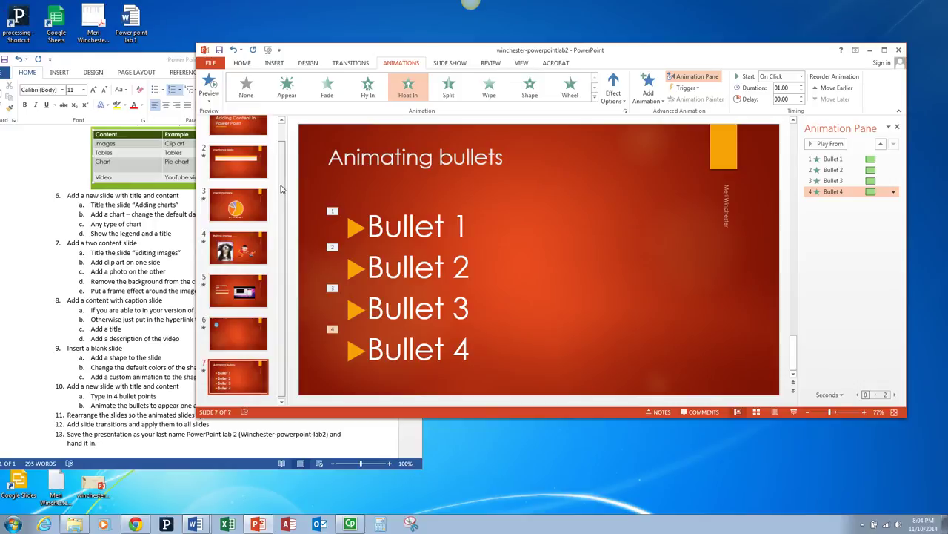
# Step: Move the smiley slide up to second position
pyautogui.scroll(1, 281, 160)
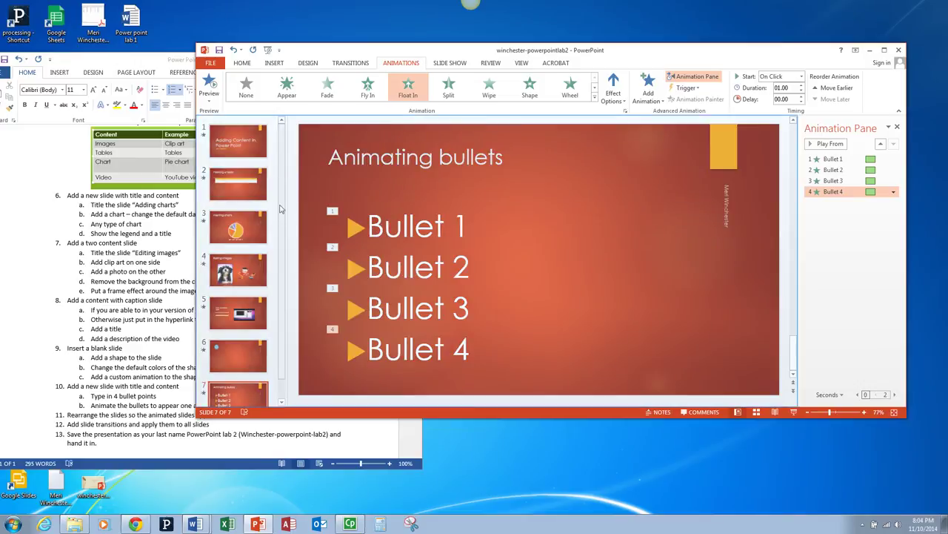
pyautogui.scroll(-1, 281, 219)
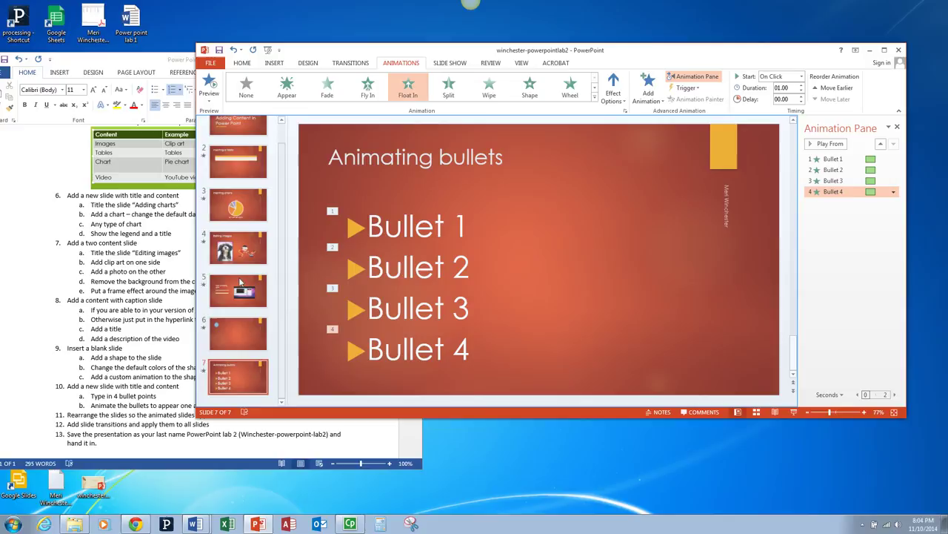
pyautogui.moveTo(234, 331); pyautogui.dragTo(235, 151)
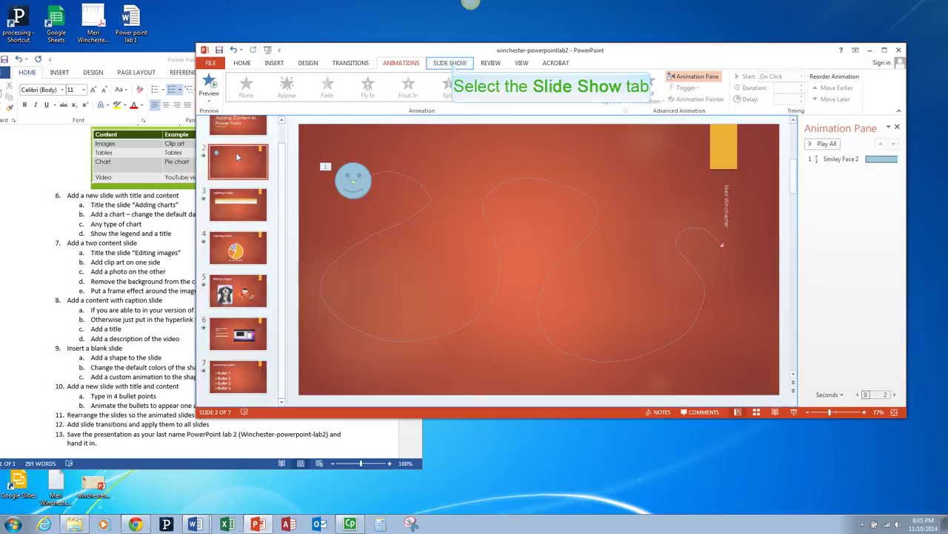
# Step: Switch to Slide Sorter view and move Animating bullets to third position
pyautogui.click(452, 64)
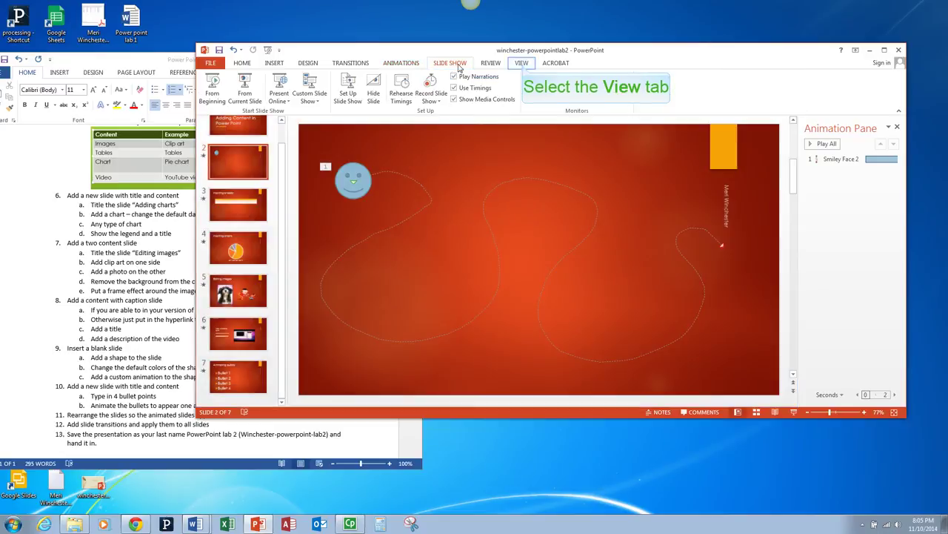
pyautogui.click(522, 65)
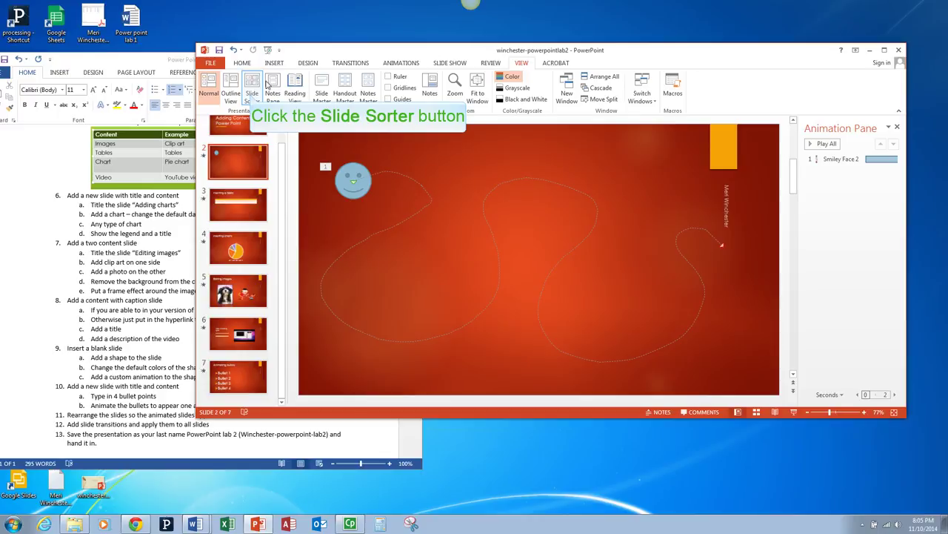
pyautogui.click(252, 95)
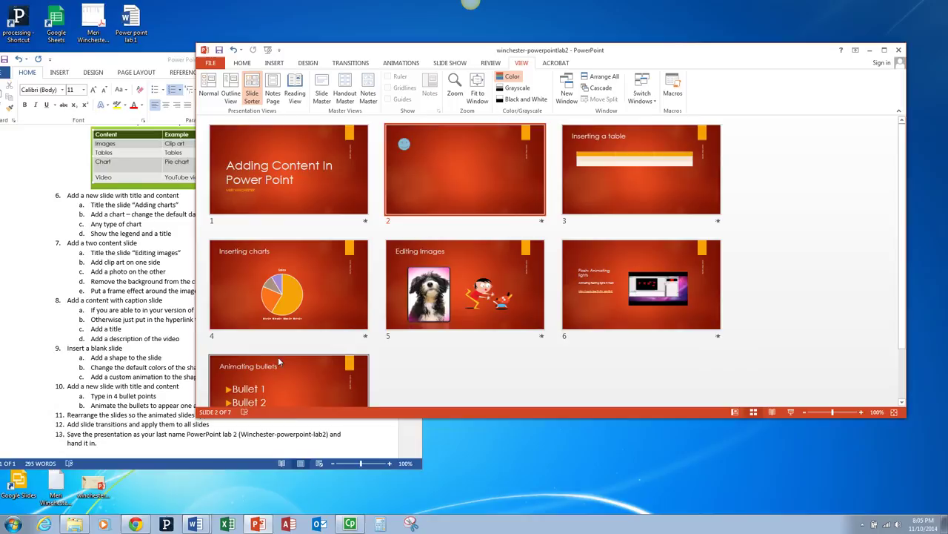
pyautogui.moveTo(279, 369); pyautogui.dragTo(615, 149)
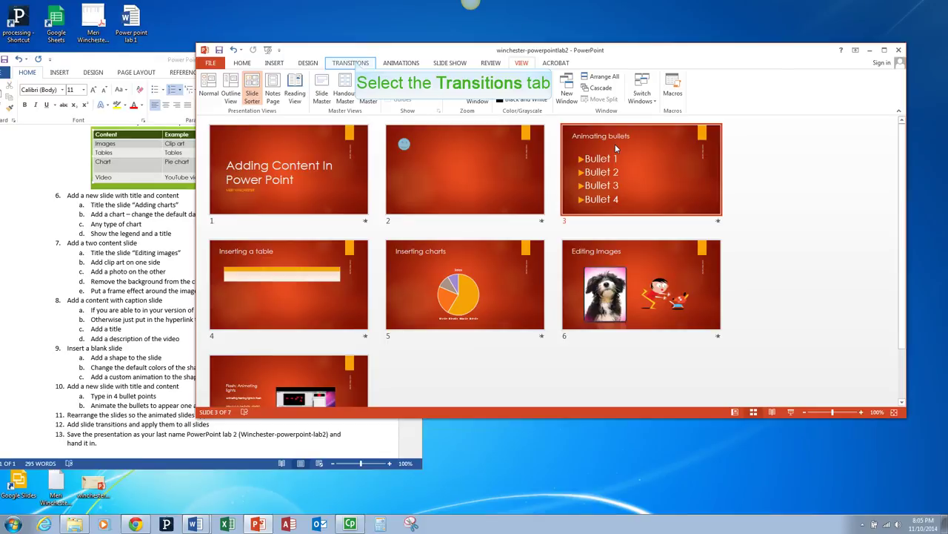
# Step: Apply the Fade transition to all slides and preview the slide show
pyautogui.click(357, 64)
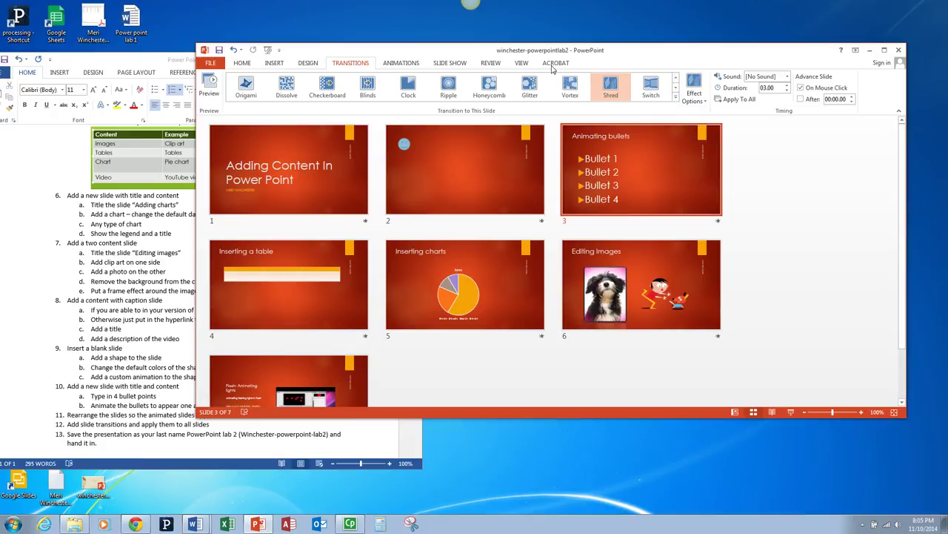
pyautogui.click(675, 99)
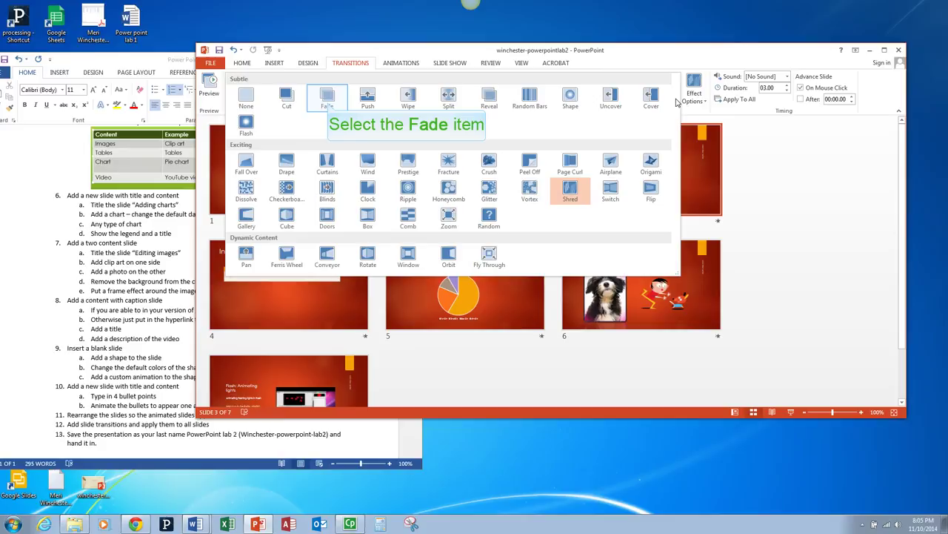
pyautogui.click(327, 103)
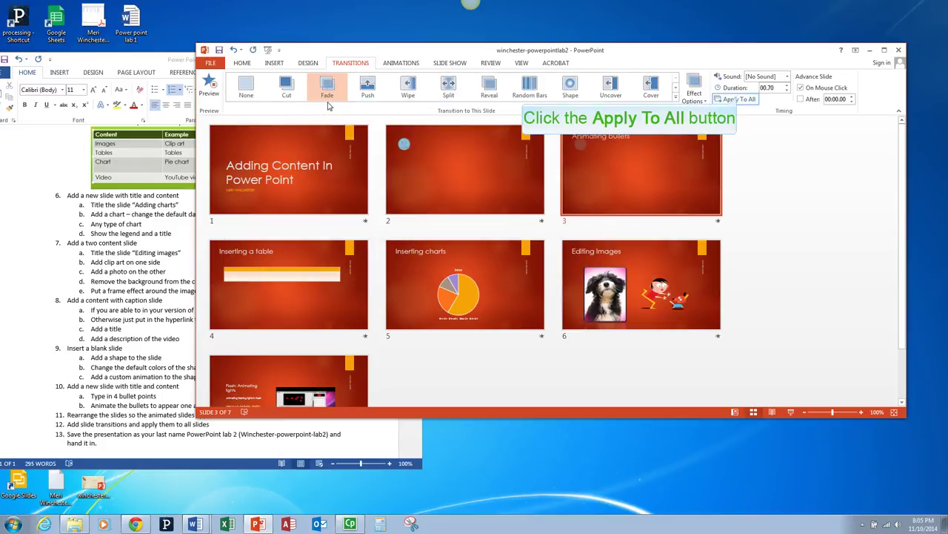
pyautogui.click(738, 100)
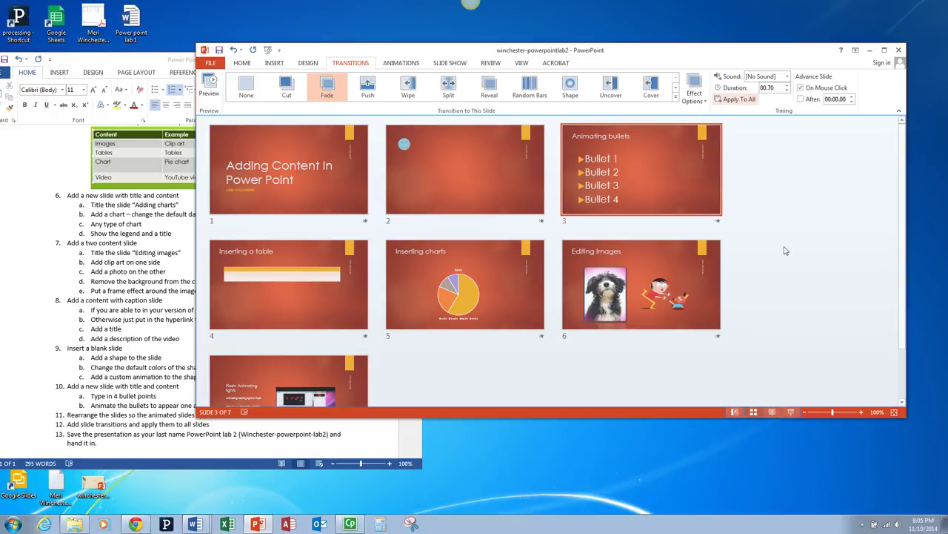
pyautogui.click(789, 413)
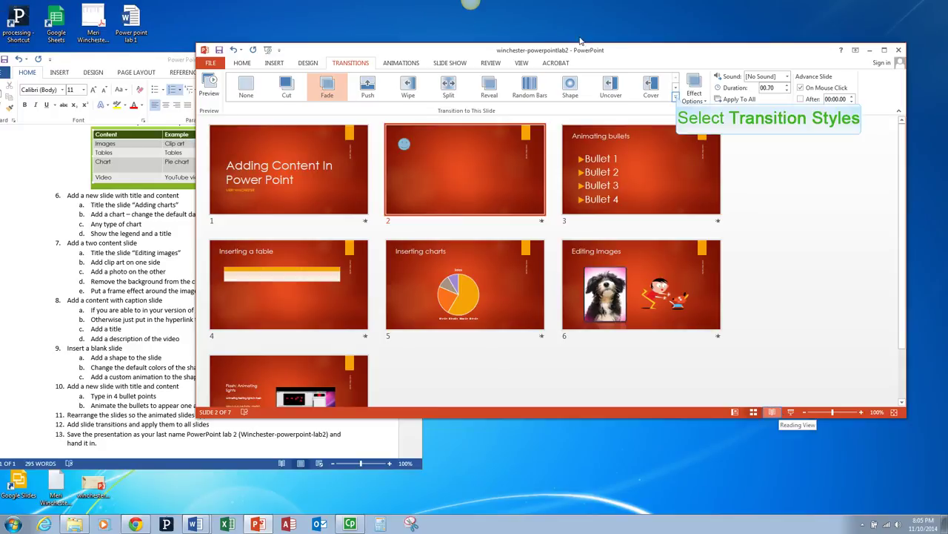
# Step: Replace it with the Glitter transition and apply Glitter to every slide
pyautogui.click(676, 97)
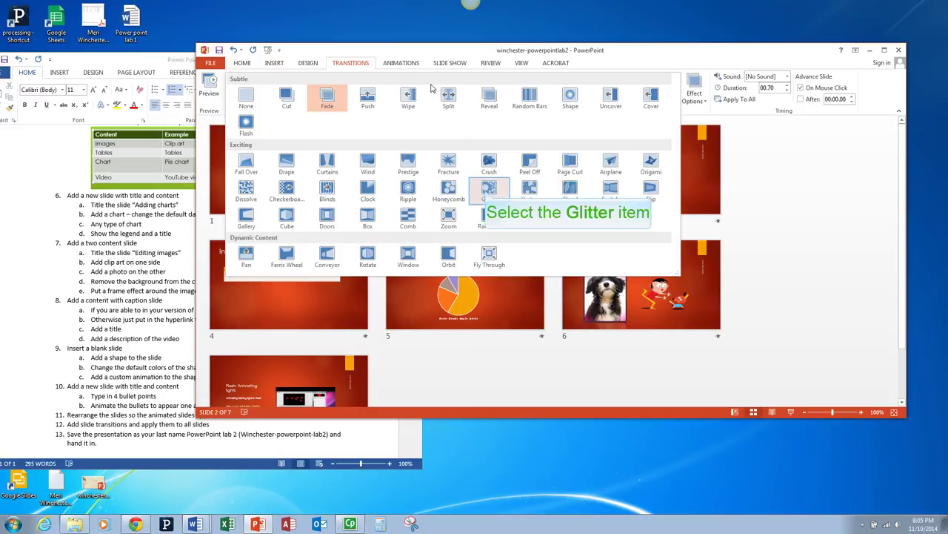
pyautogui.click(486, 194)
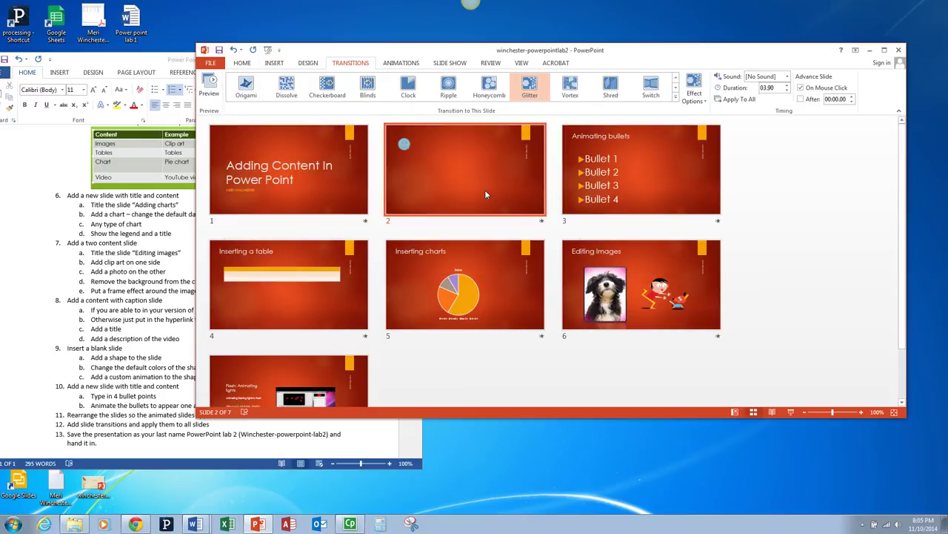
pyautogui.click(741, 102)
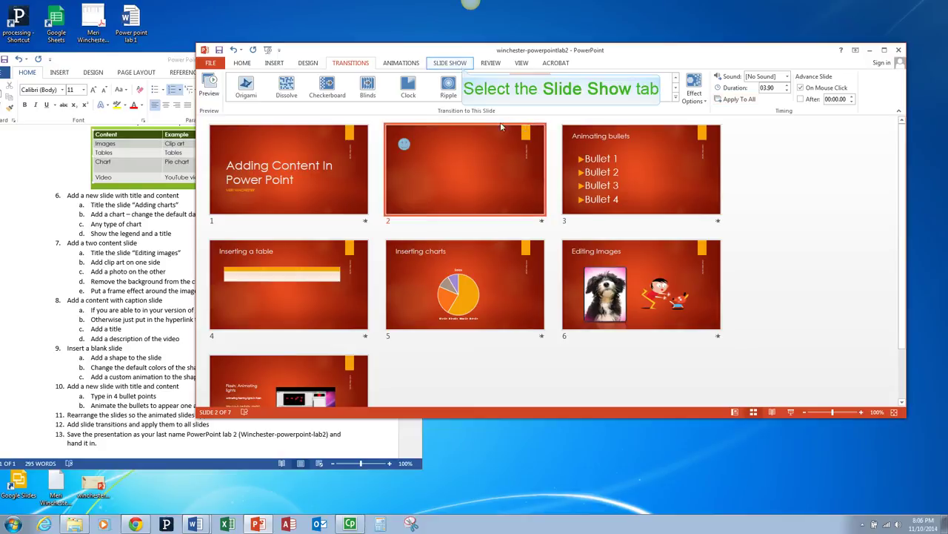
# Step: Switch to the Slide Show tab to run the presentation from the beginning
pyautogui.click(462, 66)
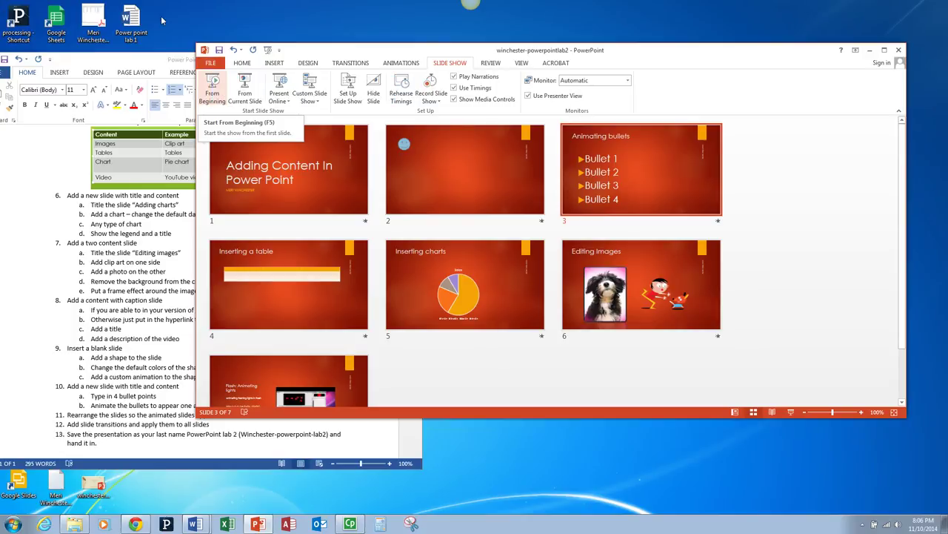
# Step: Save the presentation to the Desktop as winchester-powerpointlab2, replacing the existing file
pyautogui.click(211, 63)
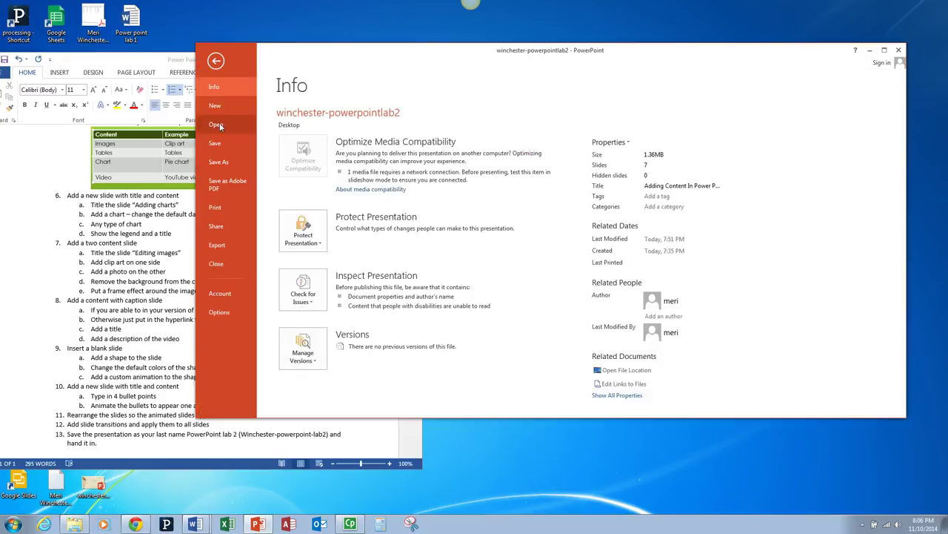
pyautogui.click(219, 162)
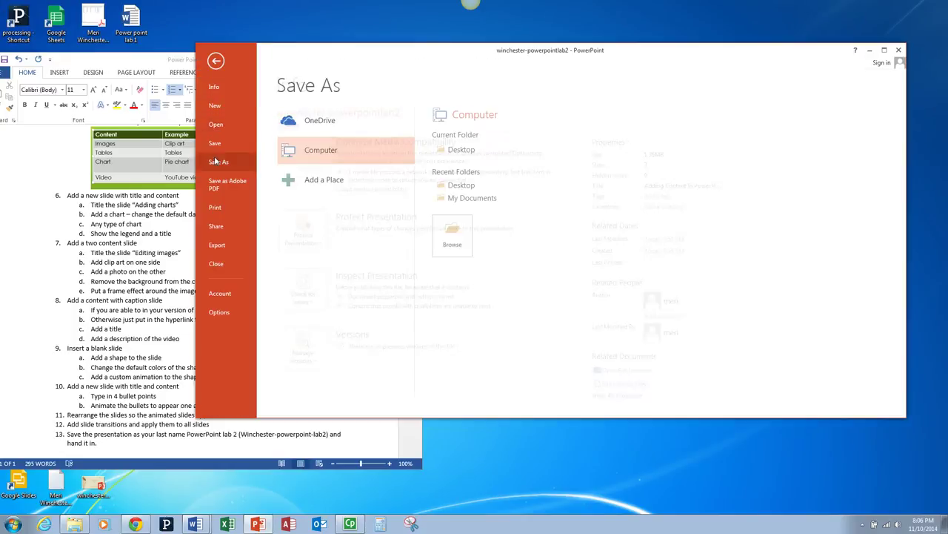
pyautogui.click(445, 151)
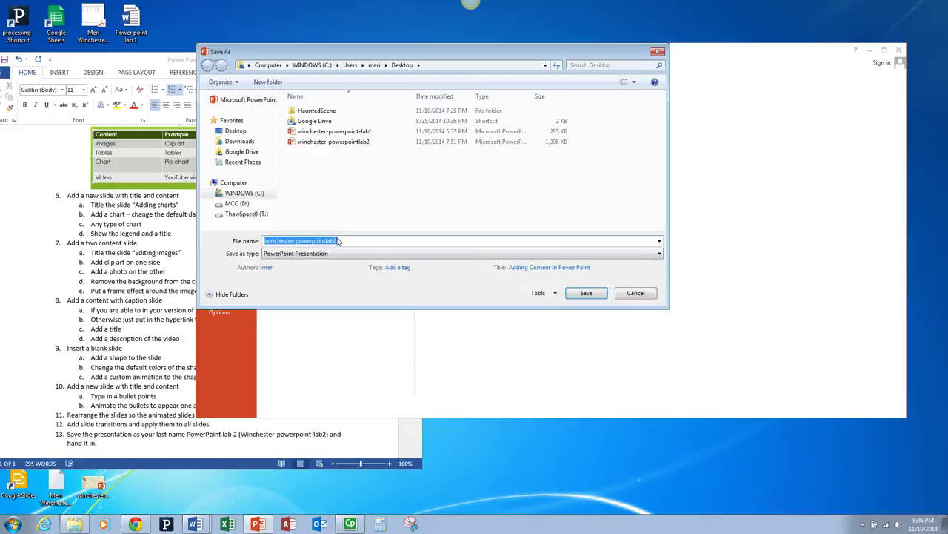
pyautogui.click(586, 293)
pyautogui.click(512, 261)
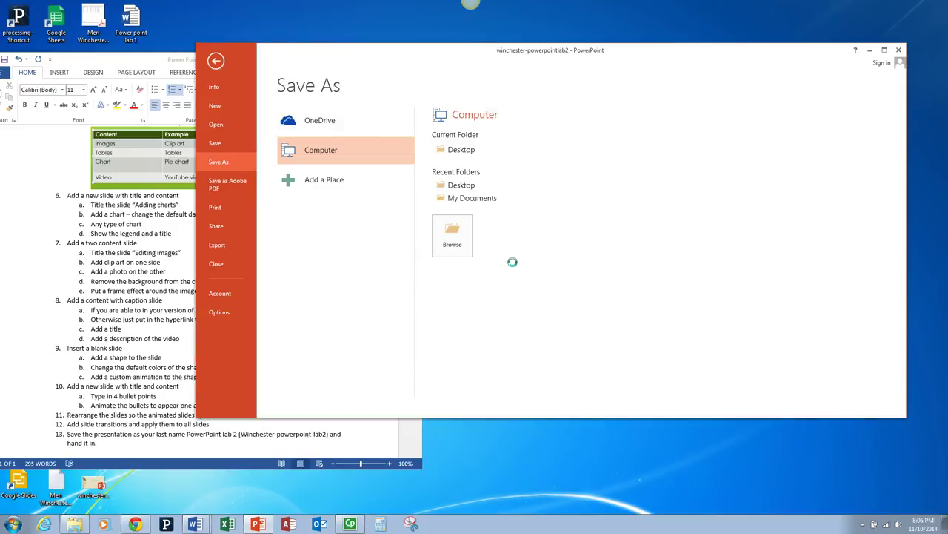